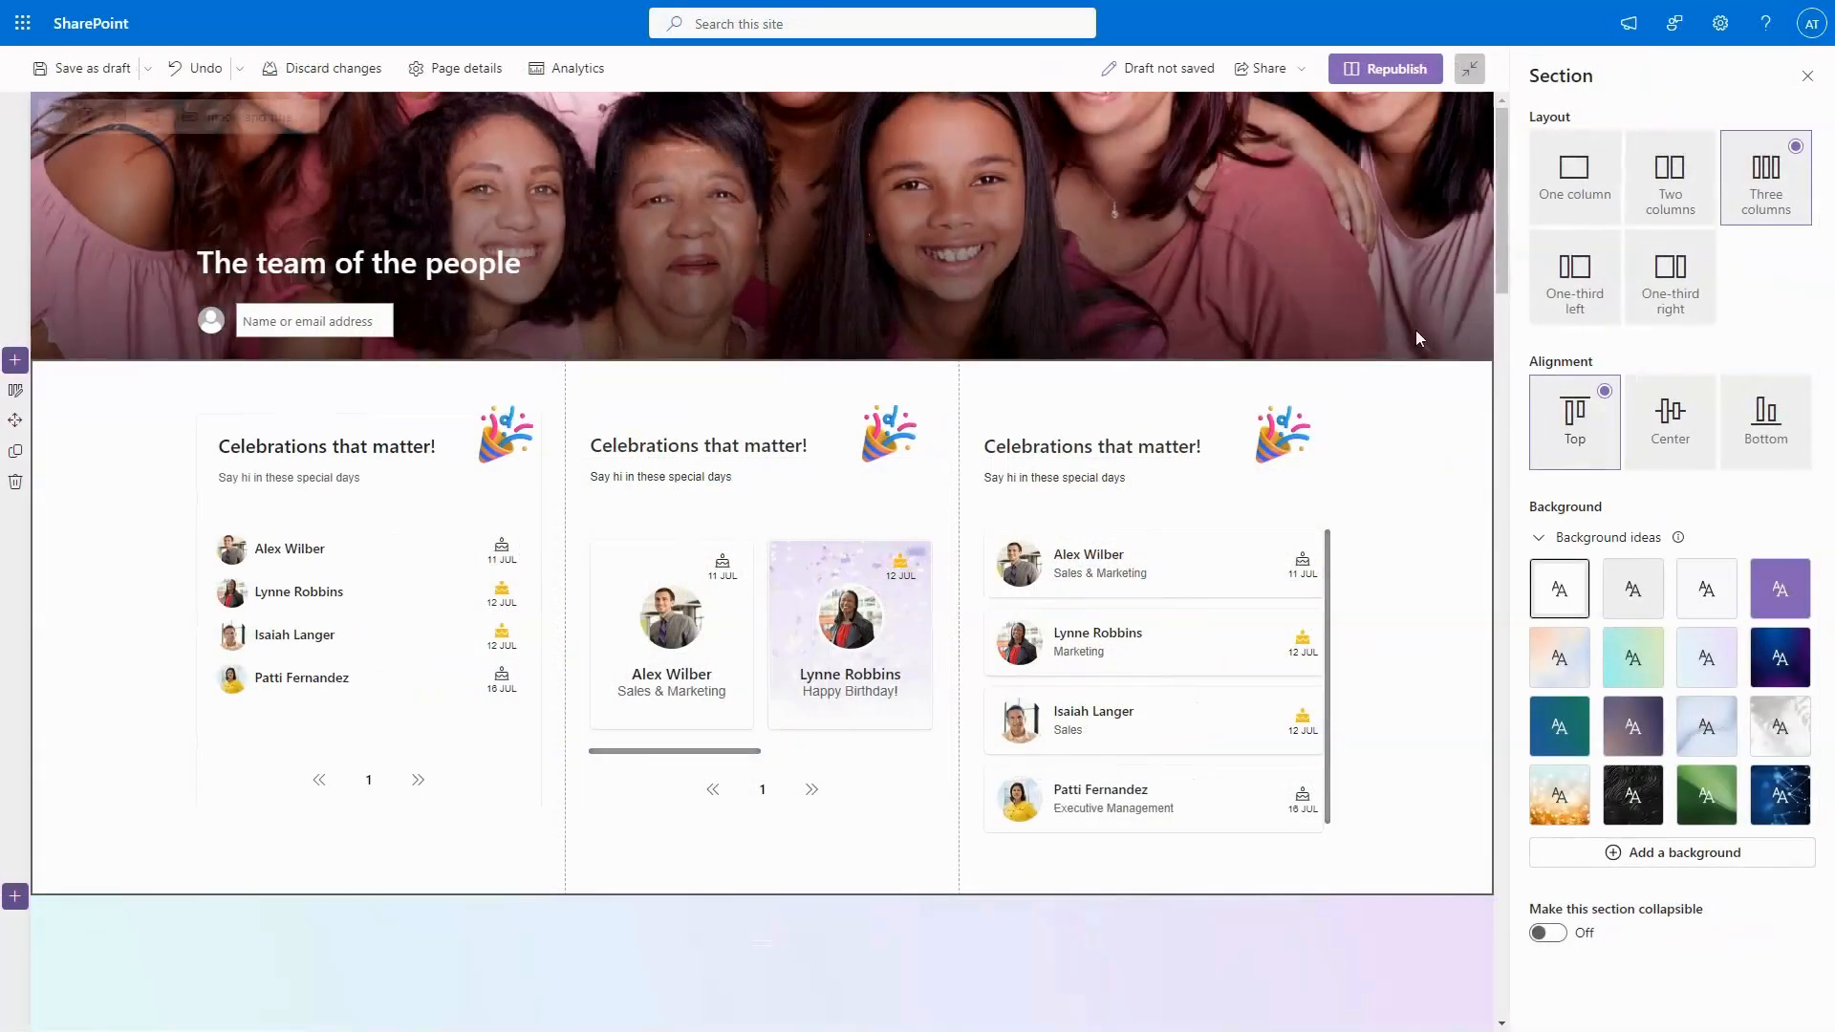
Select the Insightful Profiles web part on the SharePoint page and open its properties
{"action": "left_click", "coordinate": [1690, 204]}
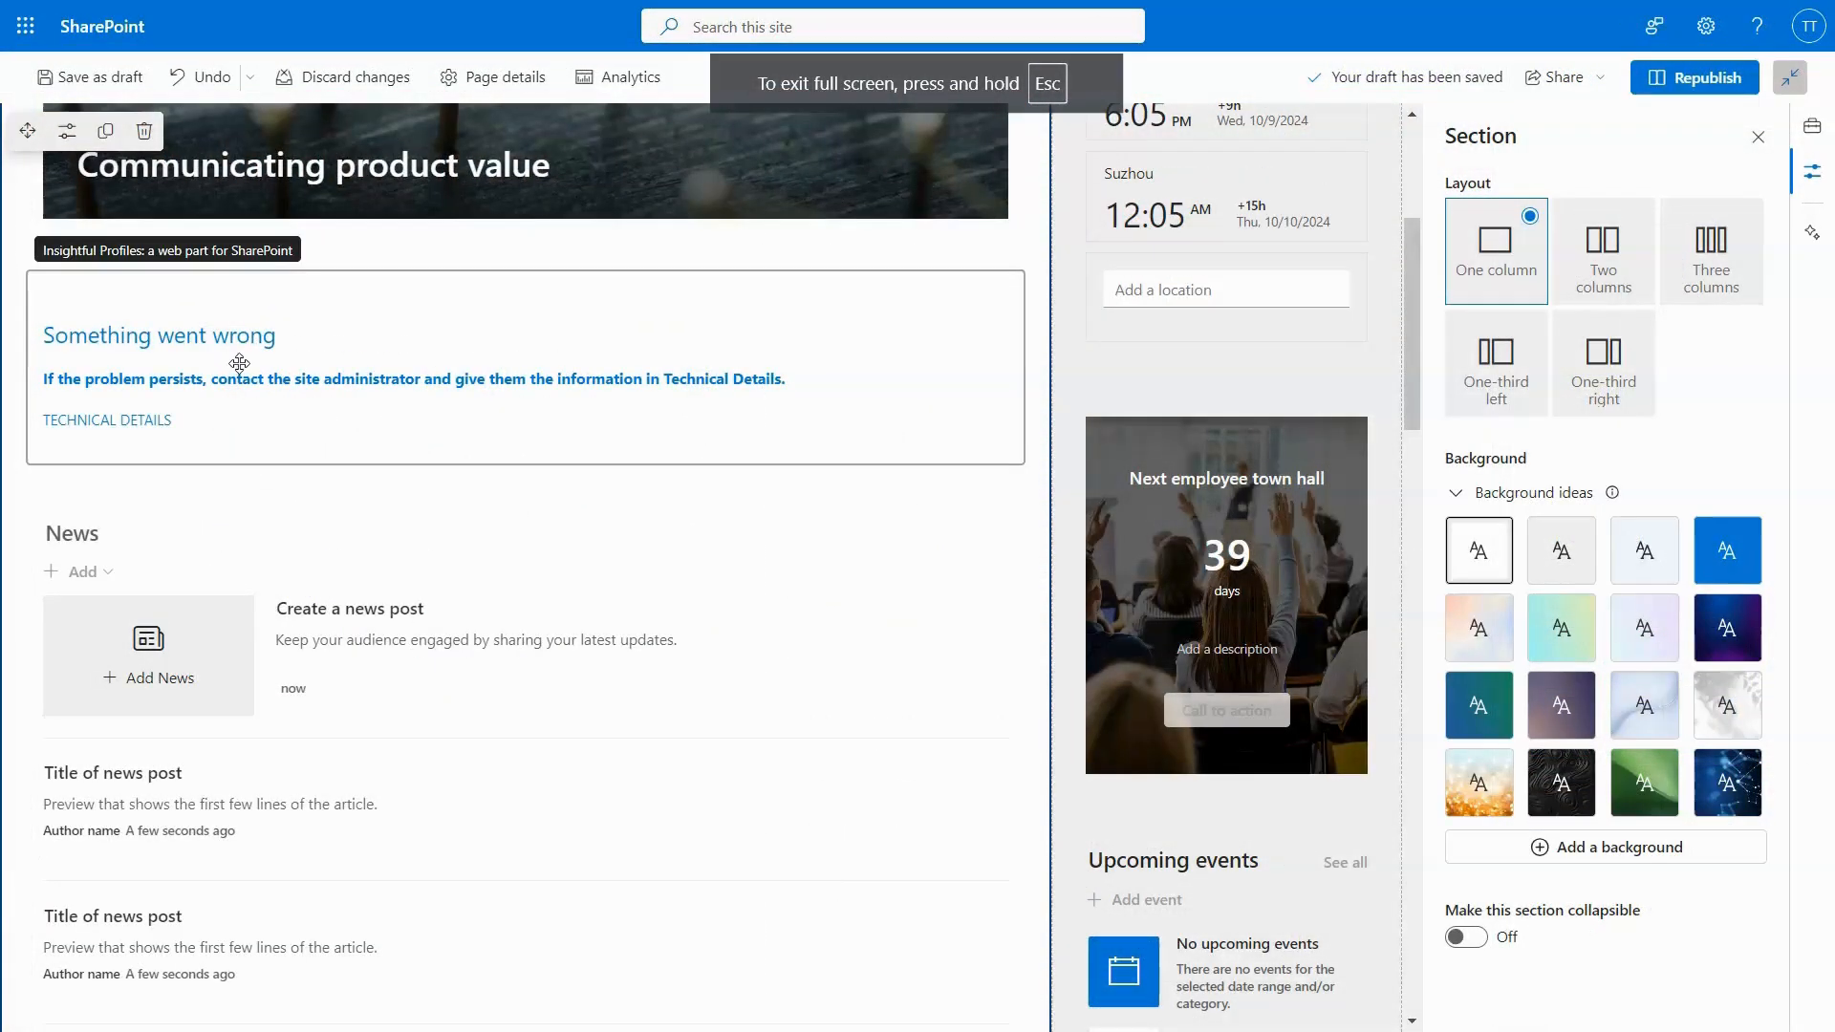
{"action": "left_click", "coordinate": [239, 363]}
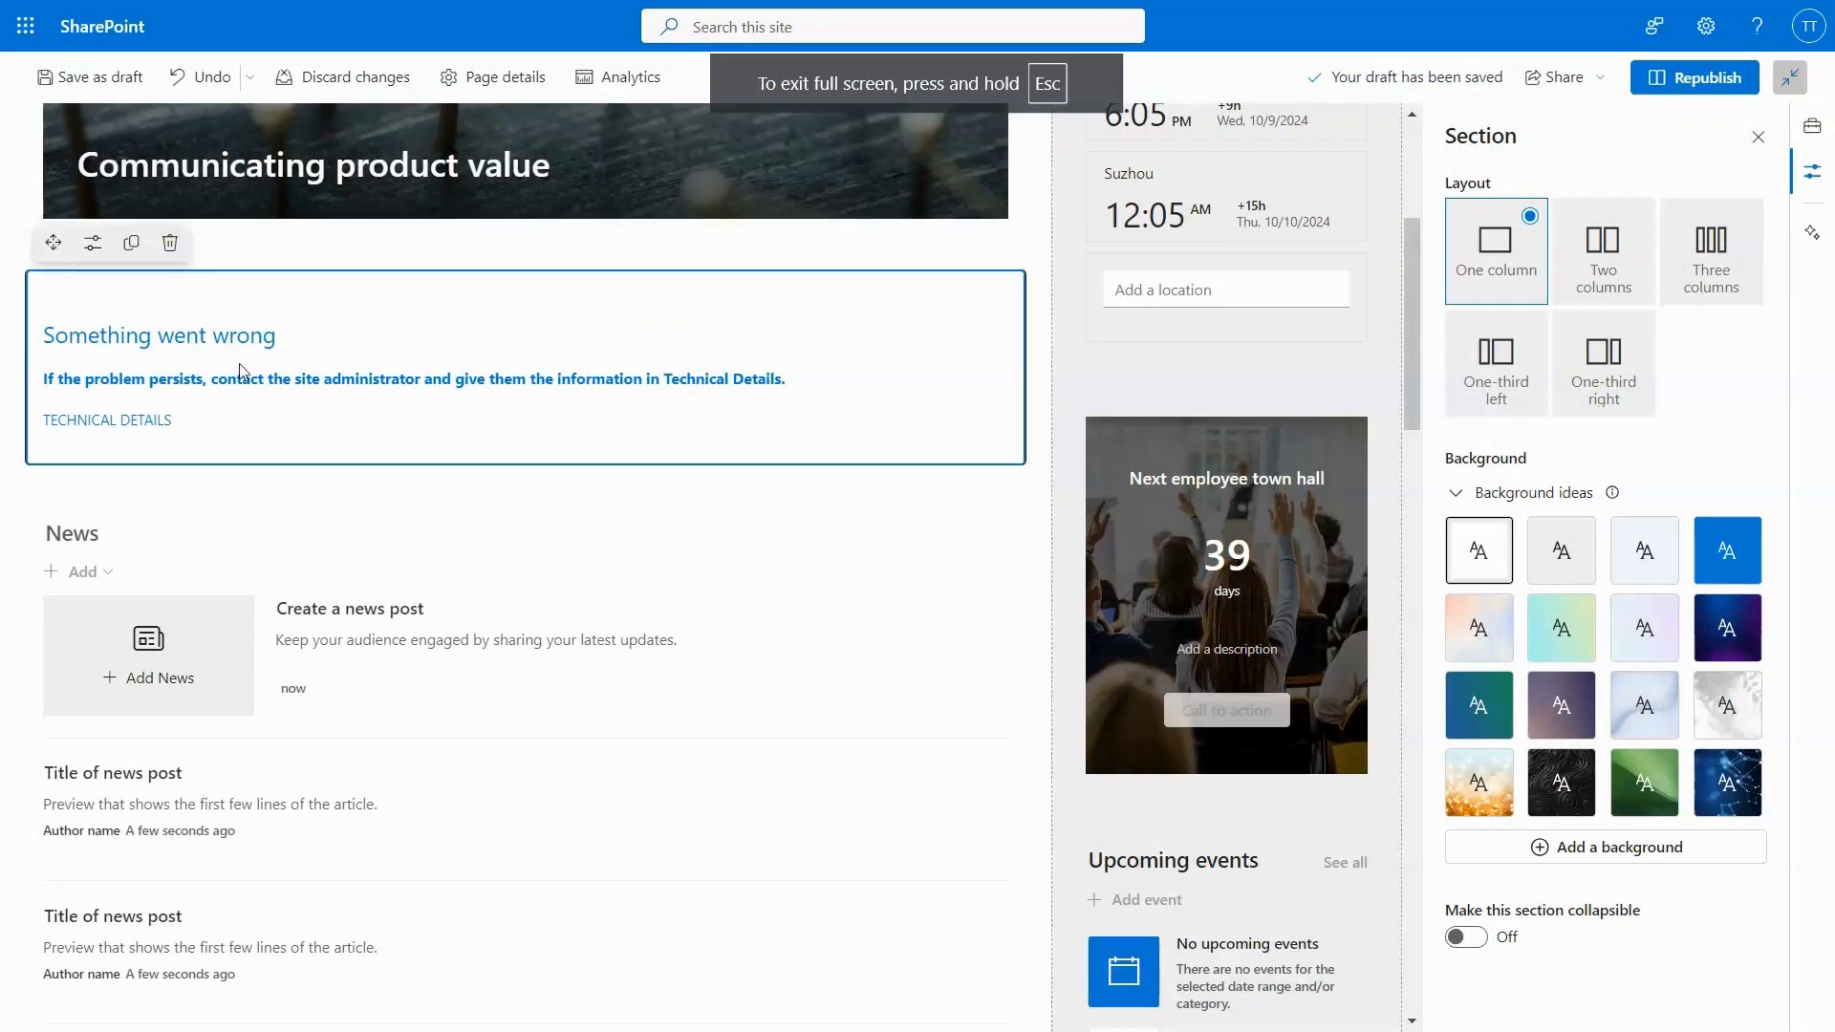
{"action": "left_click", "coordinate": [93, 242]}
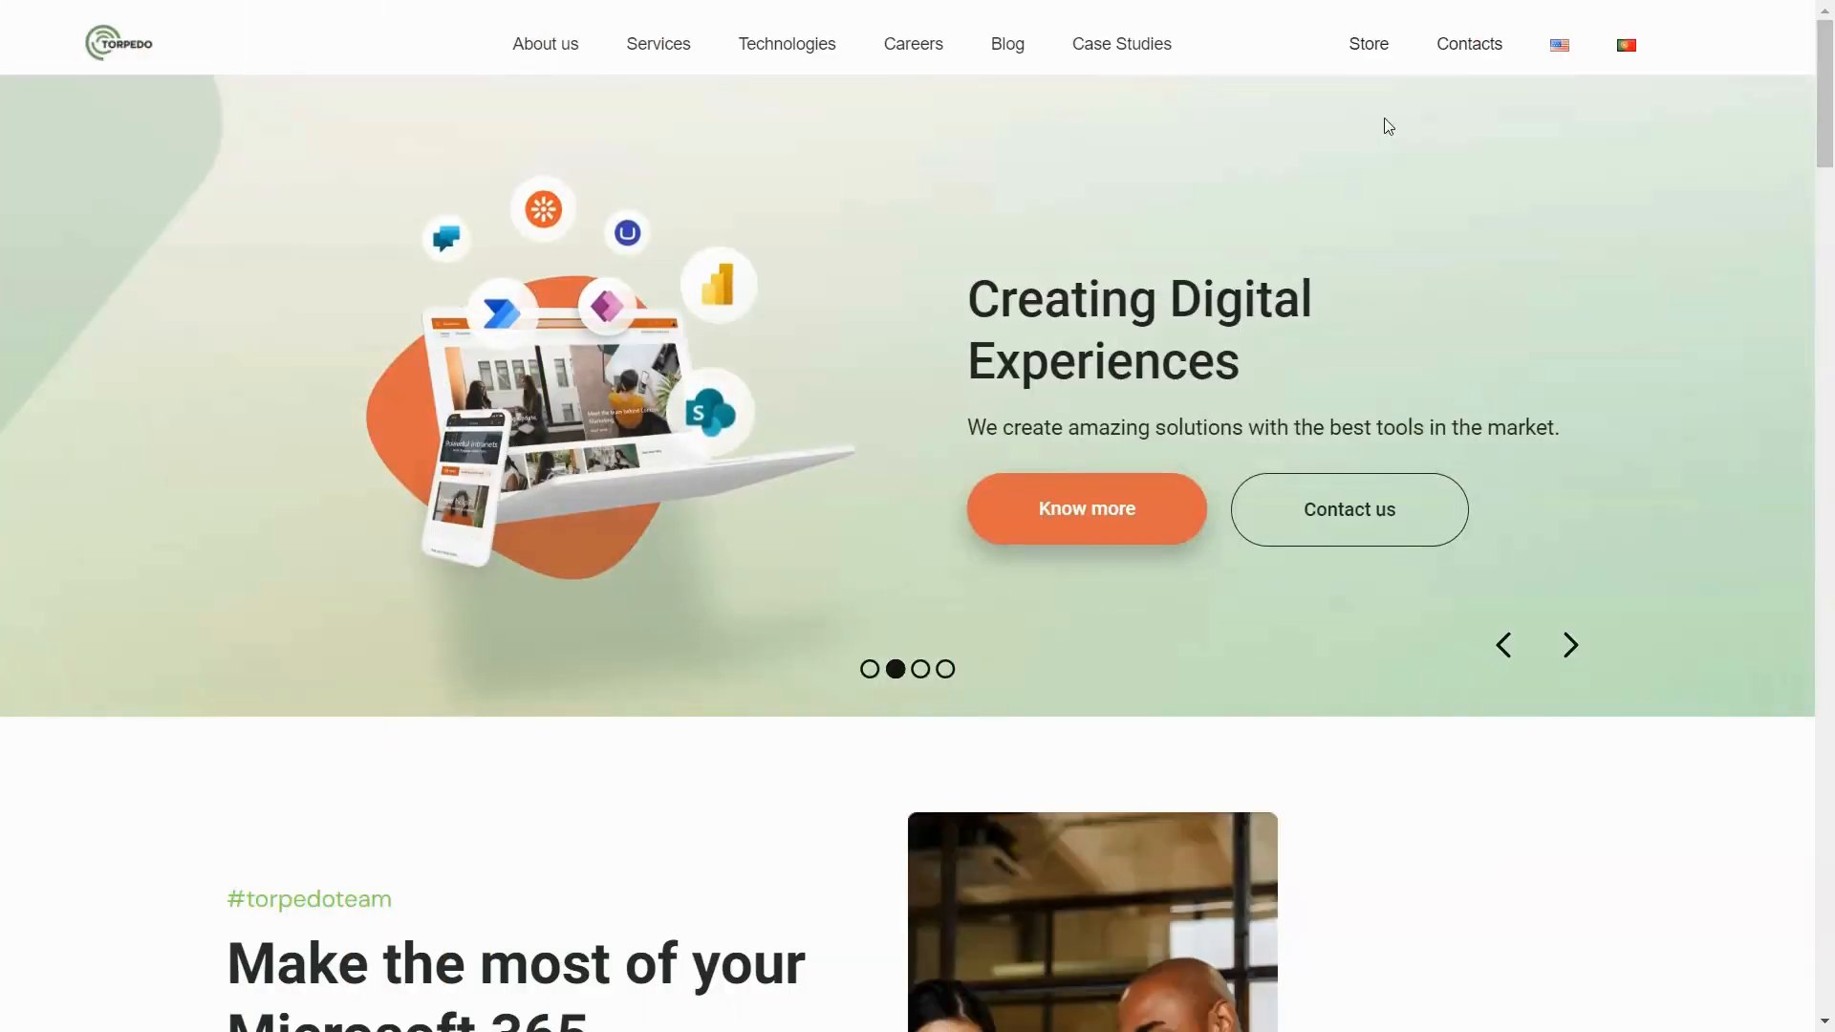
Go to the Torpedo store and open the AppSource listing for Insightful Profiles: a web part for SharePoint
{"action": "left_click", "coordinate": [1384, 54]}
{"action": "scroll", "coordinate": [1385, 53], "scroll_direction": "down", "scroll_amount": 3}
{"action": "scroll", "coordinate": [917, 573], "scroll_direction": "down", "scroll_amount": 10}
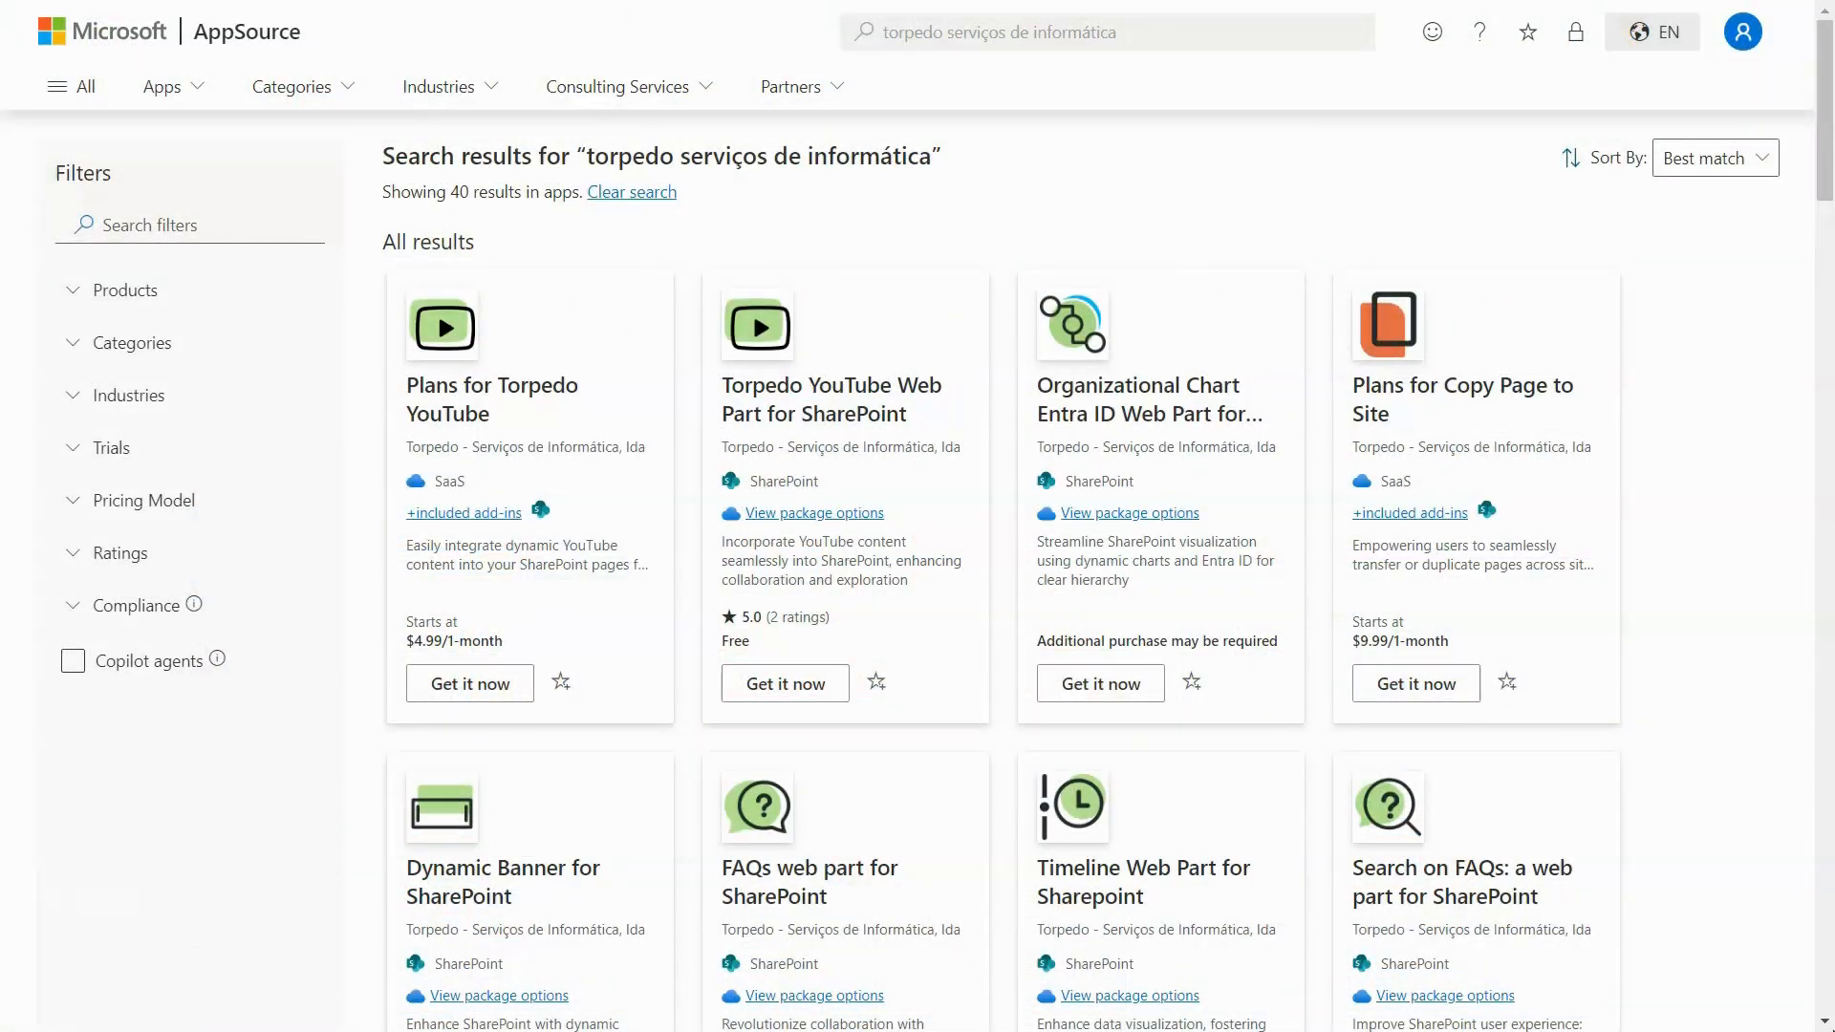
{"action": "scroll", "coordinate": [918, 573], "scroll_direction": "down", "scroll_amount": 9}
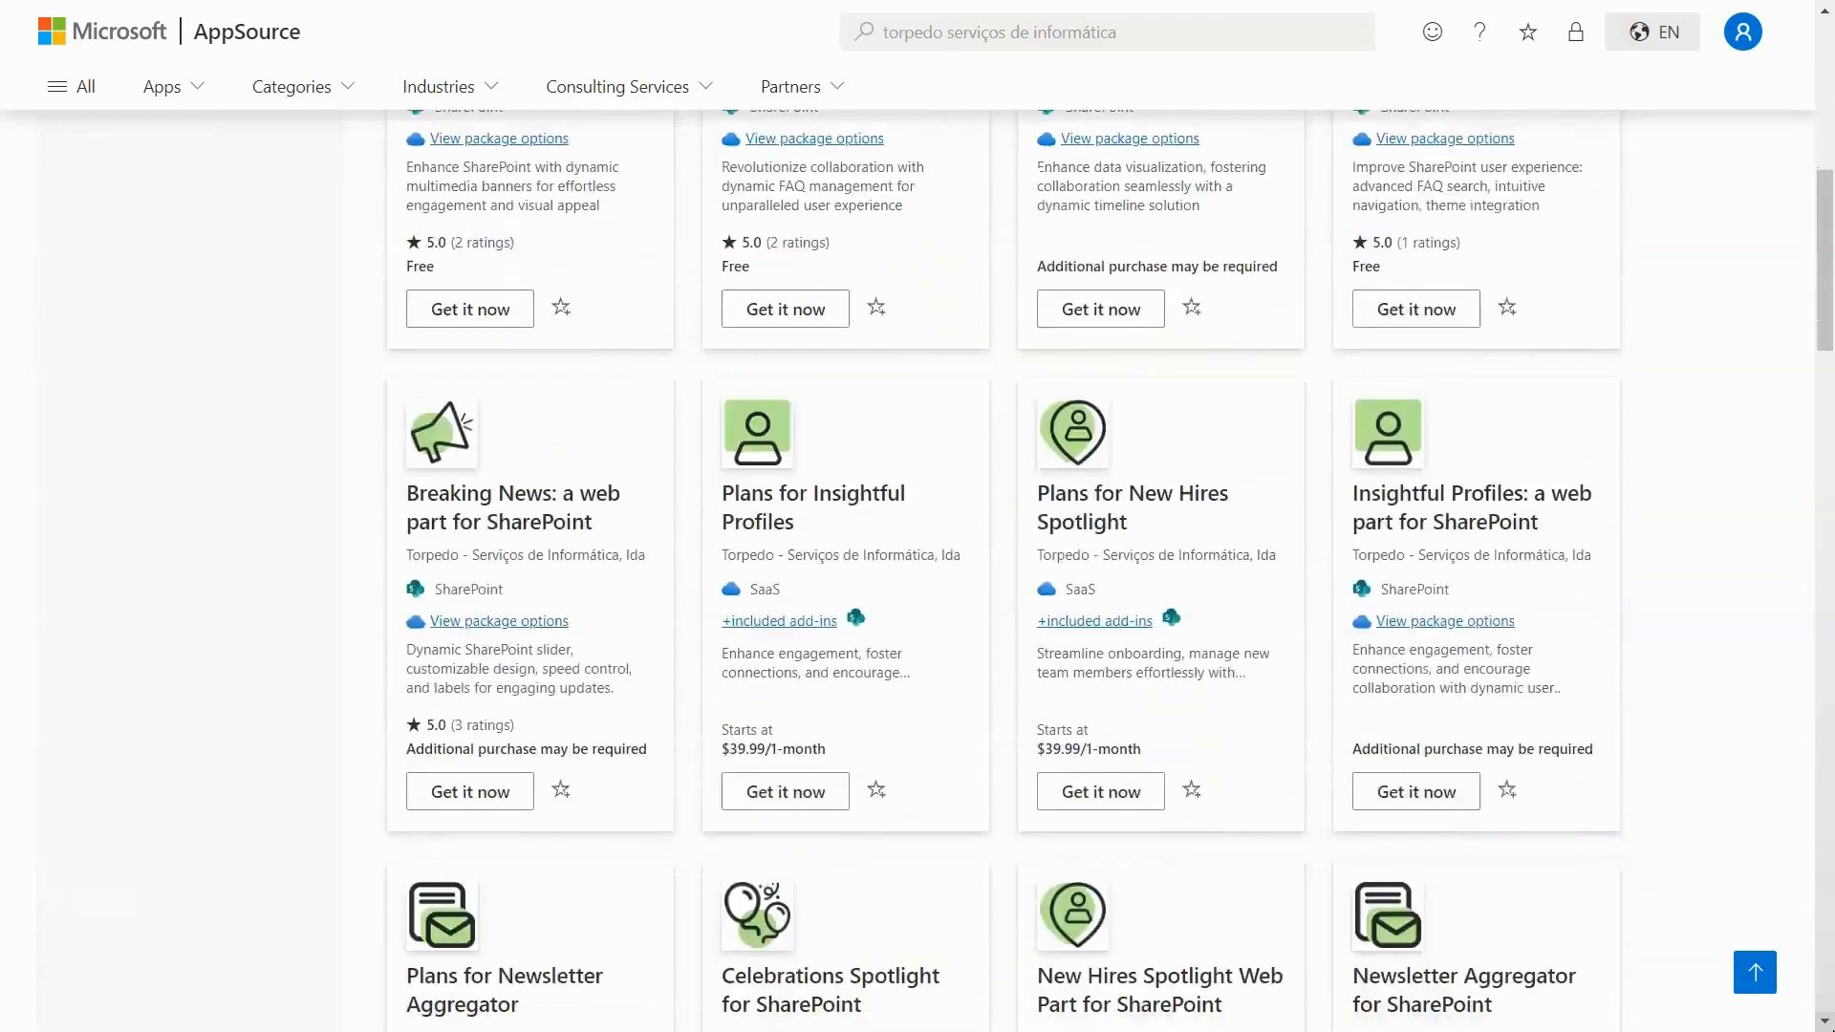
{"action": "scroll", "coordinate": [917, 574], "scroll_direction": "down", "scroll_amount": 1}
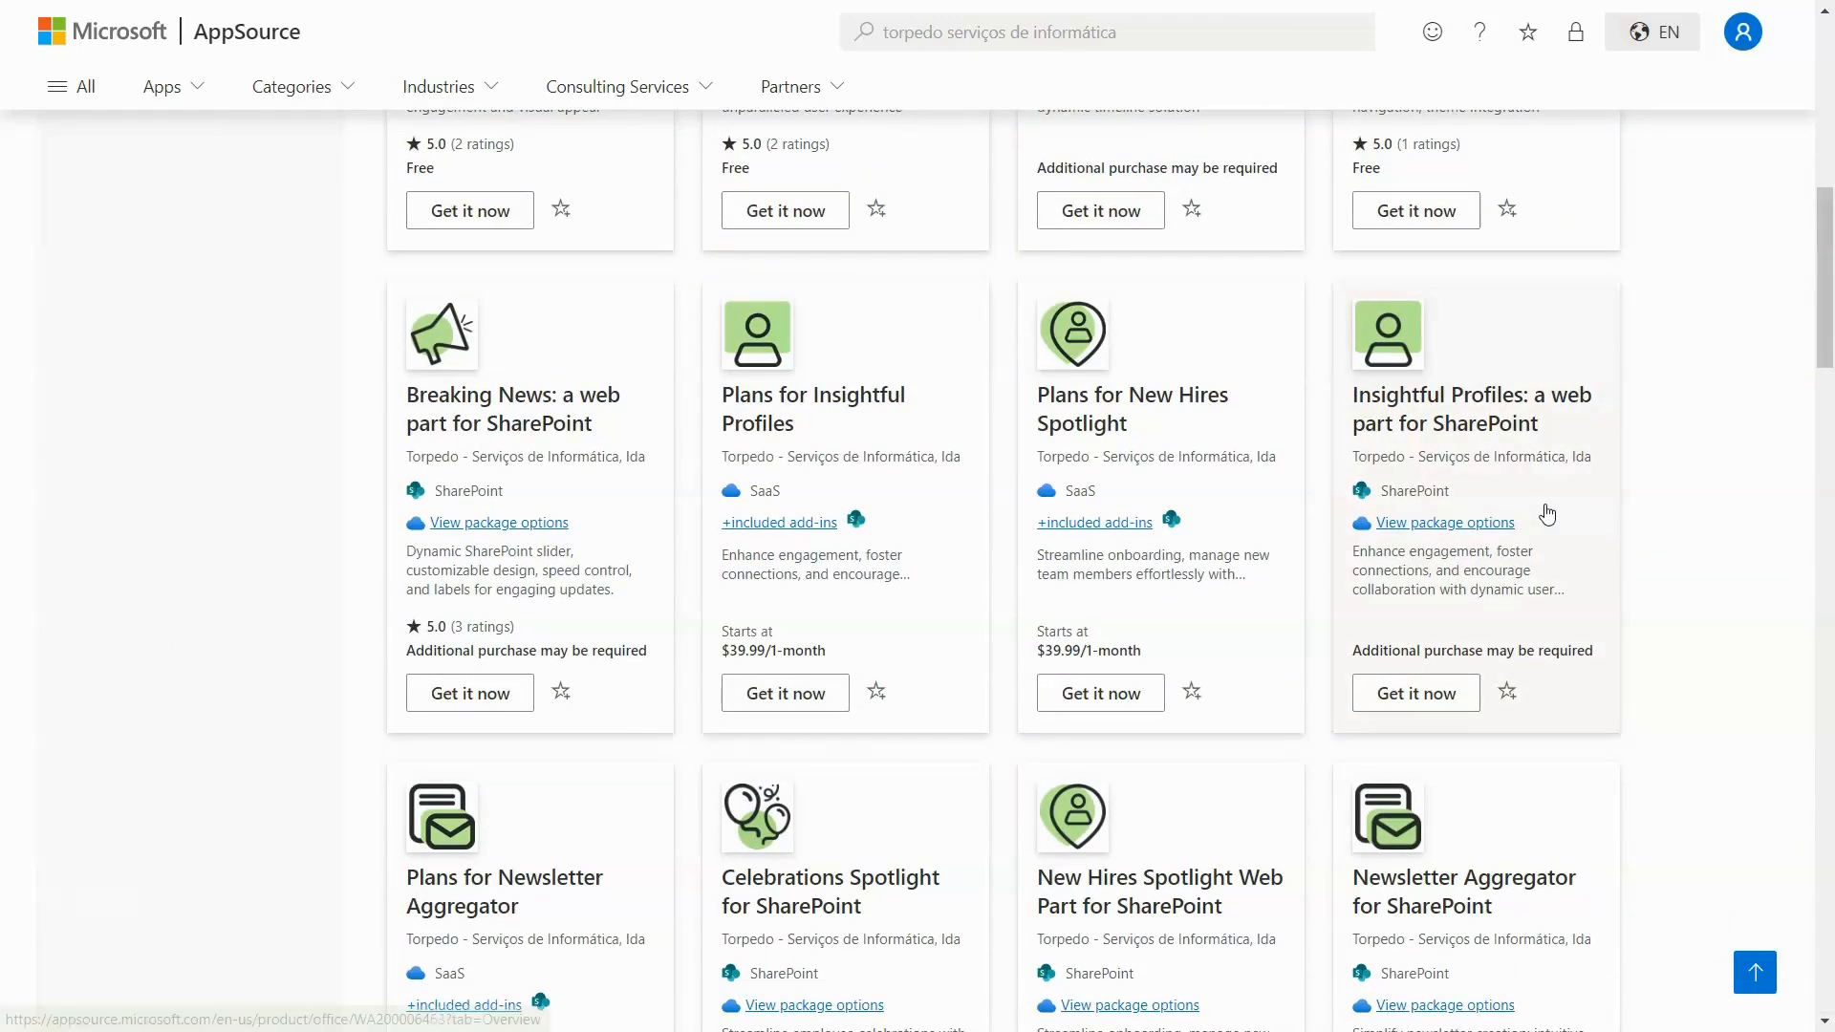
{"action": "left_click", "coordinate": [1548, 516]}
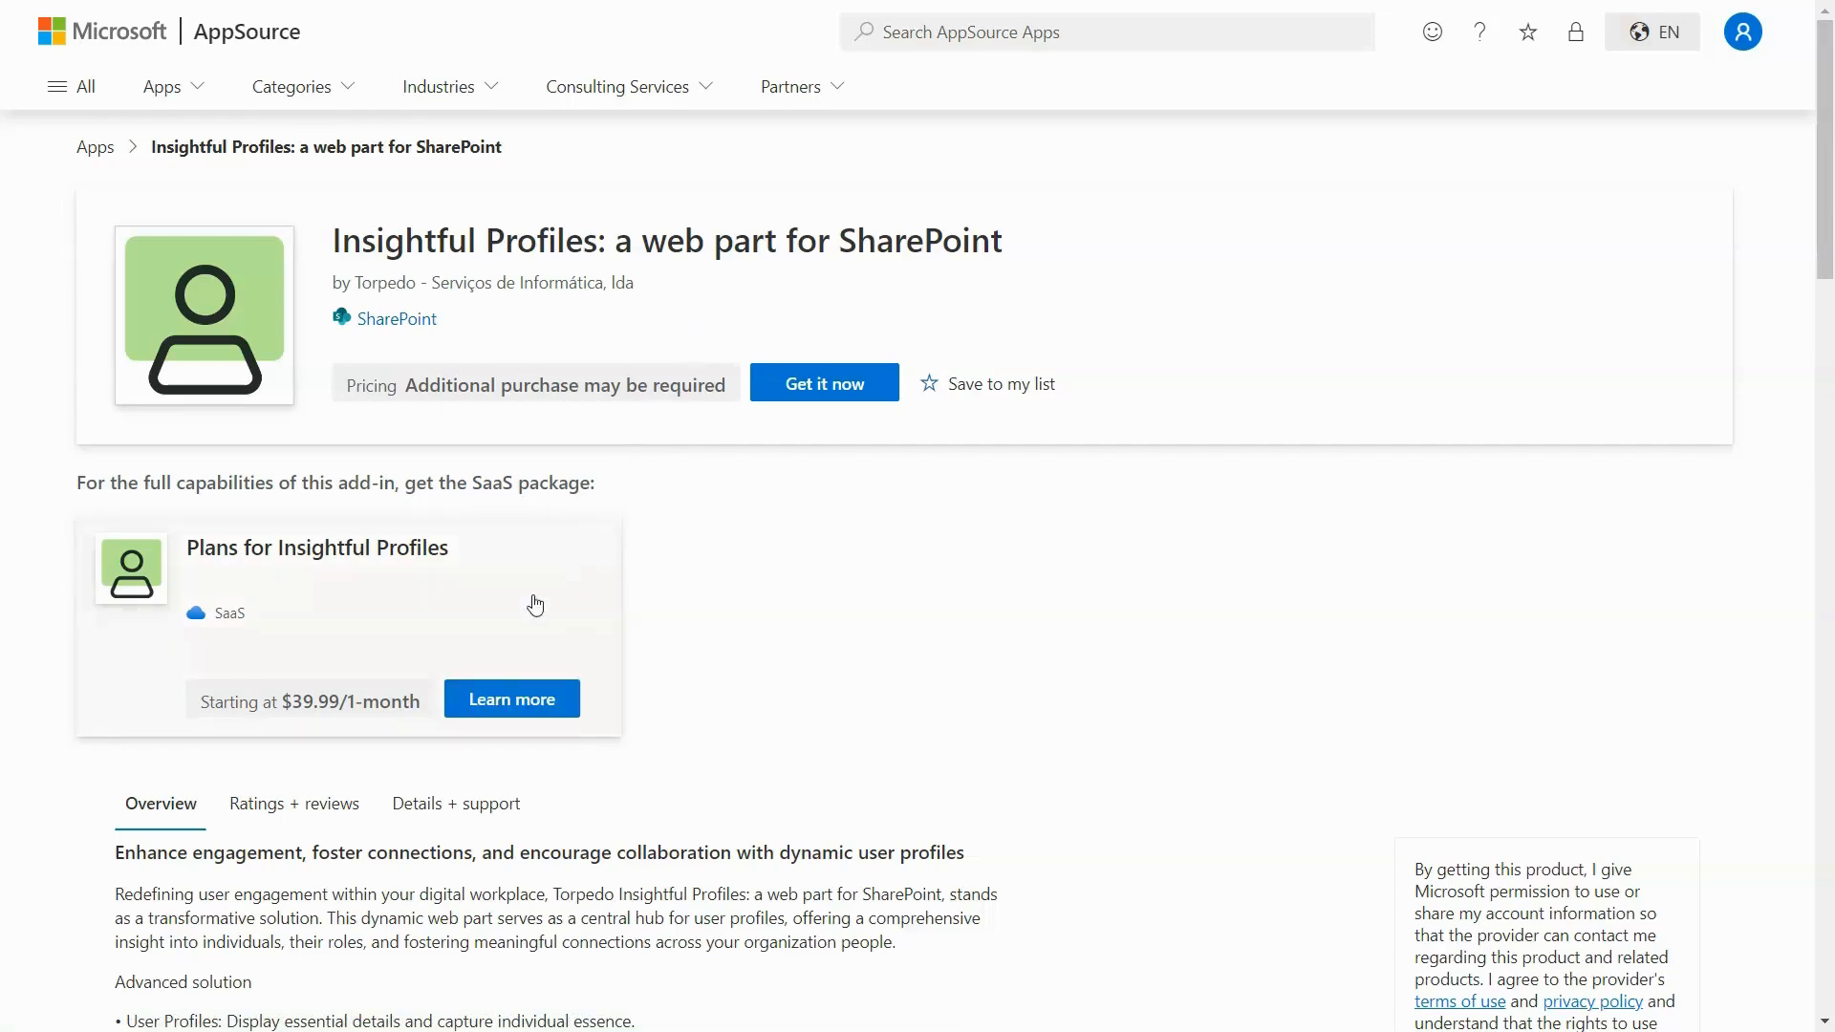
Open the Plans for Insightful Profiles package, view its plans and pricing, and start getting the Base plan
{"action": "left_click", "coordinate": [494, 705]}
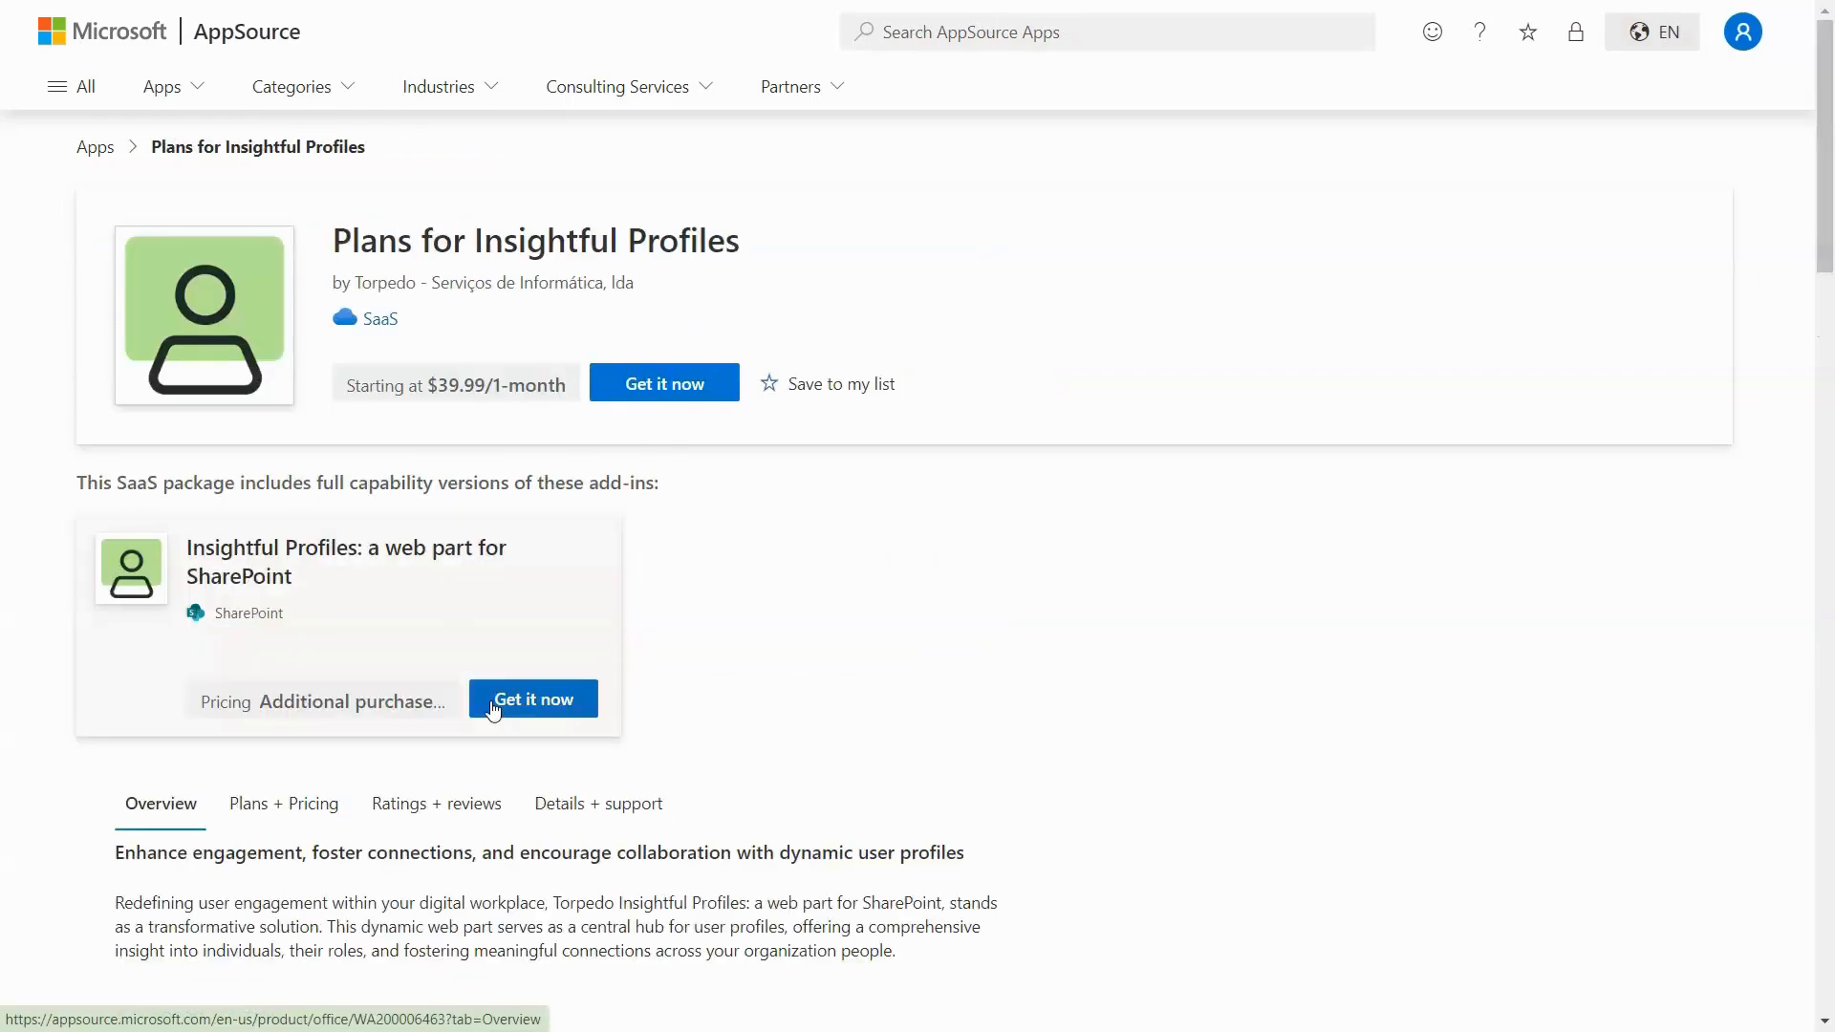
{"action": "scroll", "coordinate": [827, 754], "scroll_direction": "down", "scroll_amount": 3}
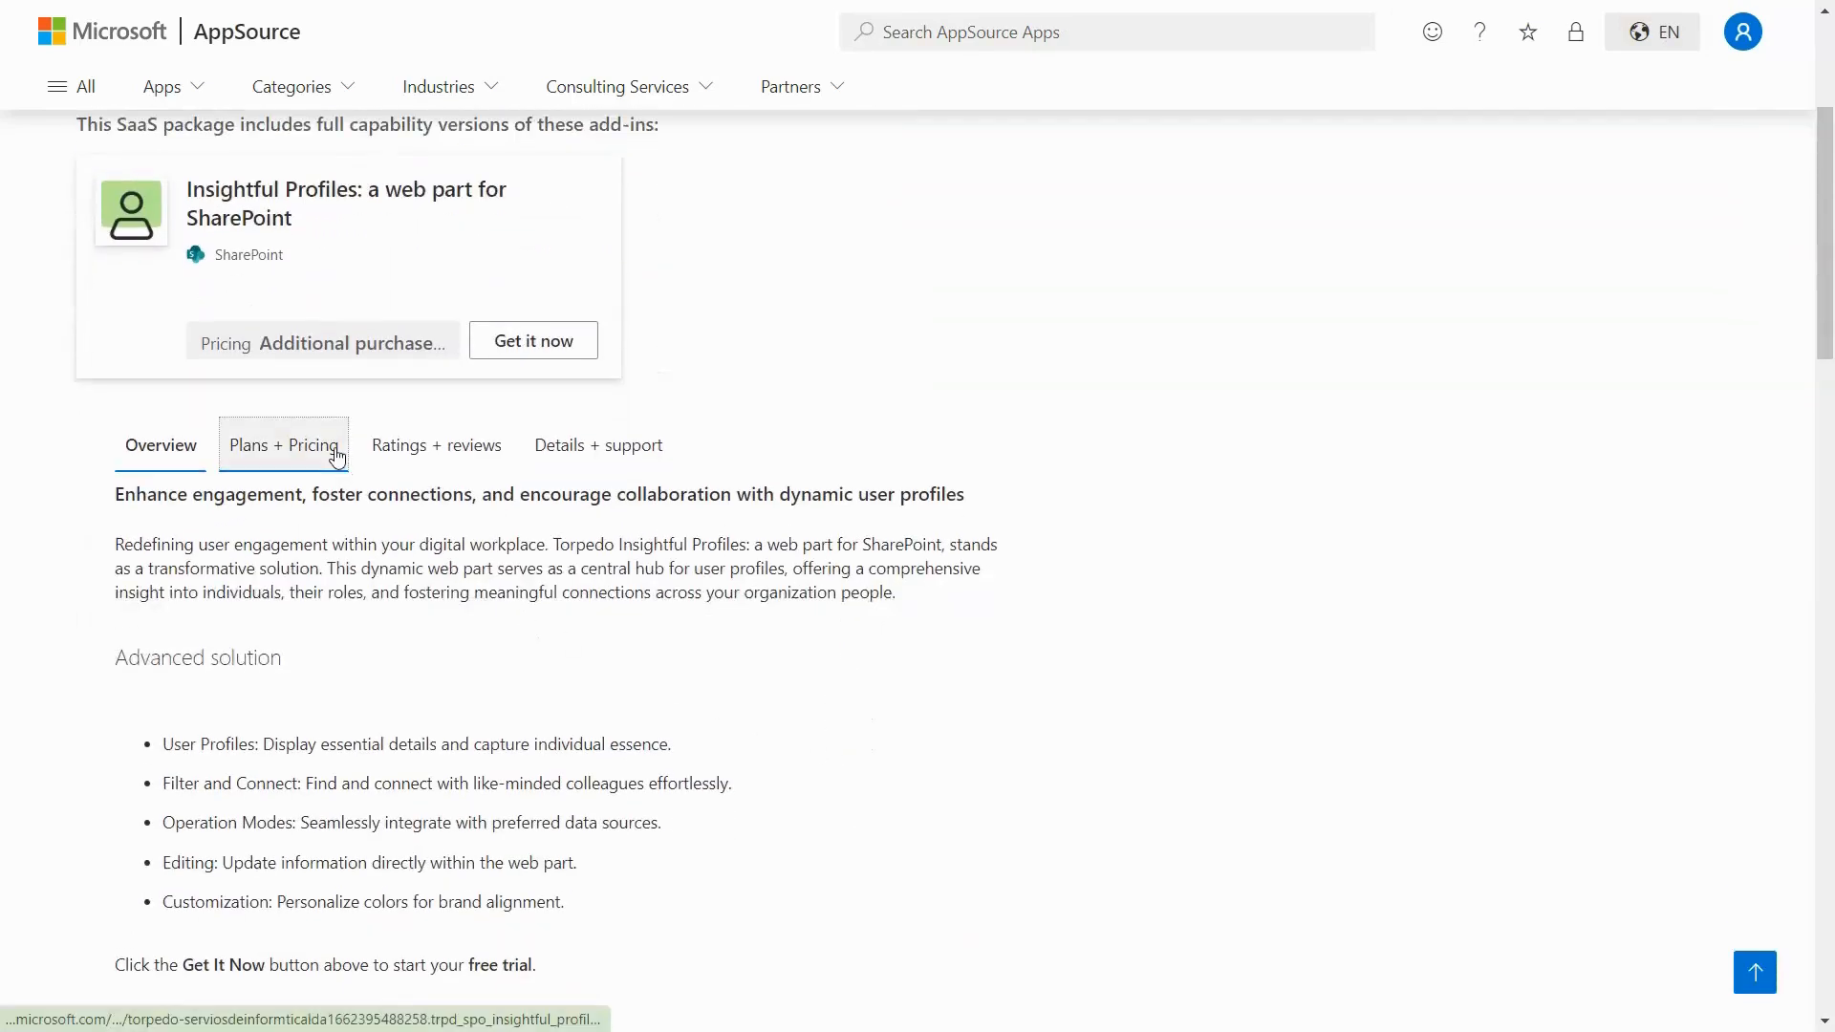
{"action": "left_click", "coordinate": [337, 455]}
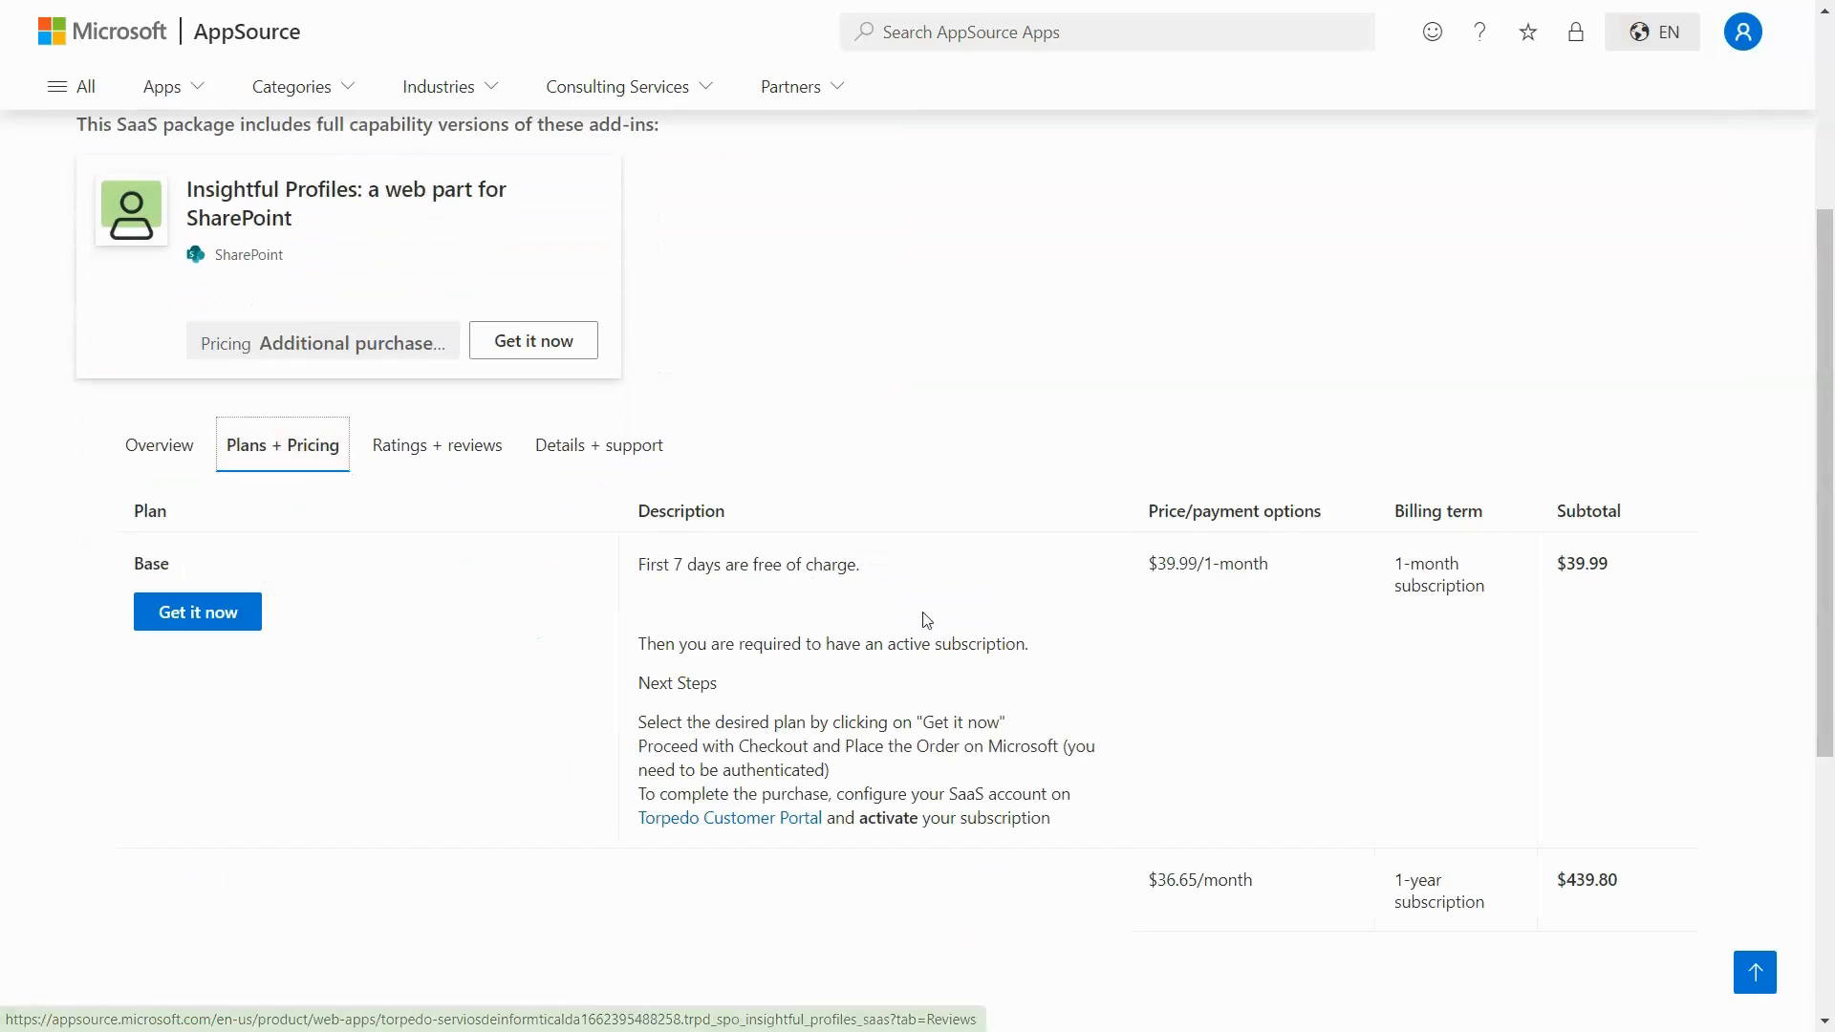
{"action": "left_click", "coordinate": [253, 632]}
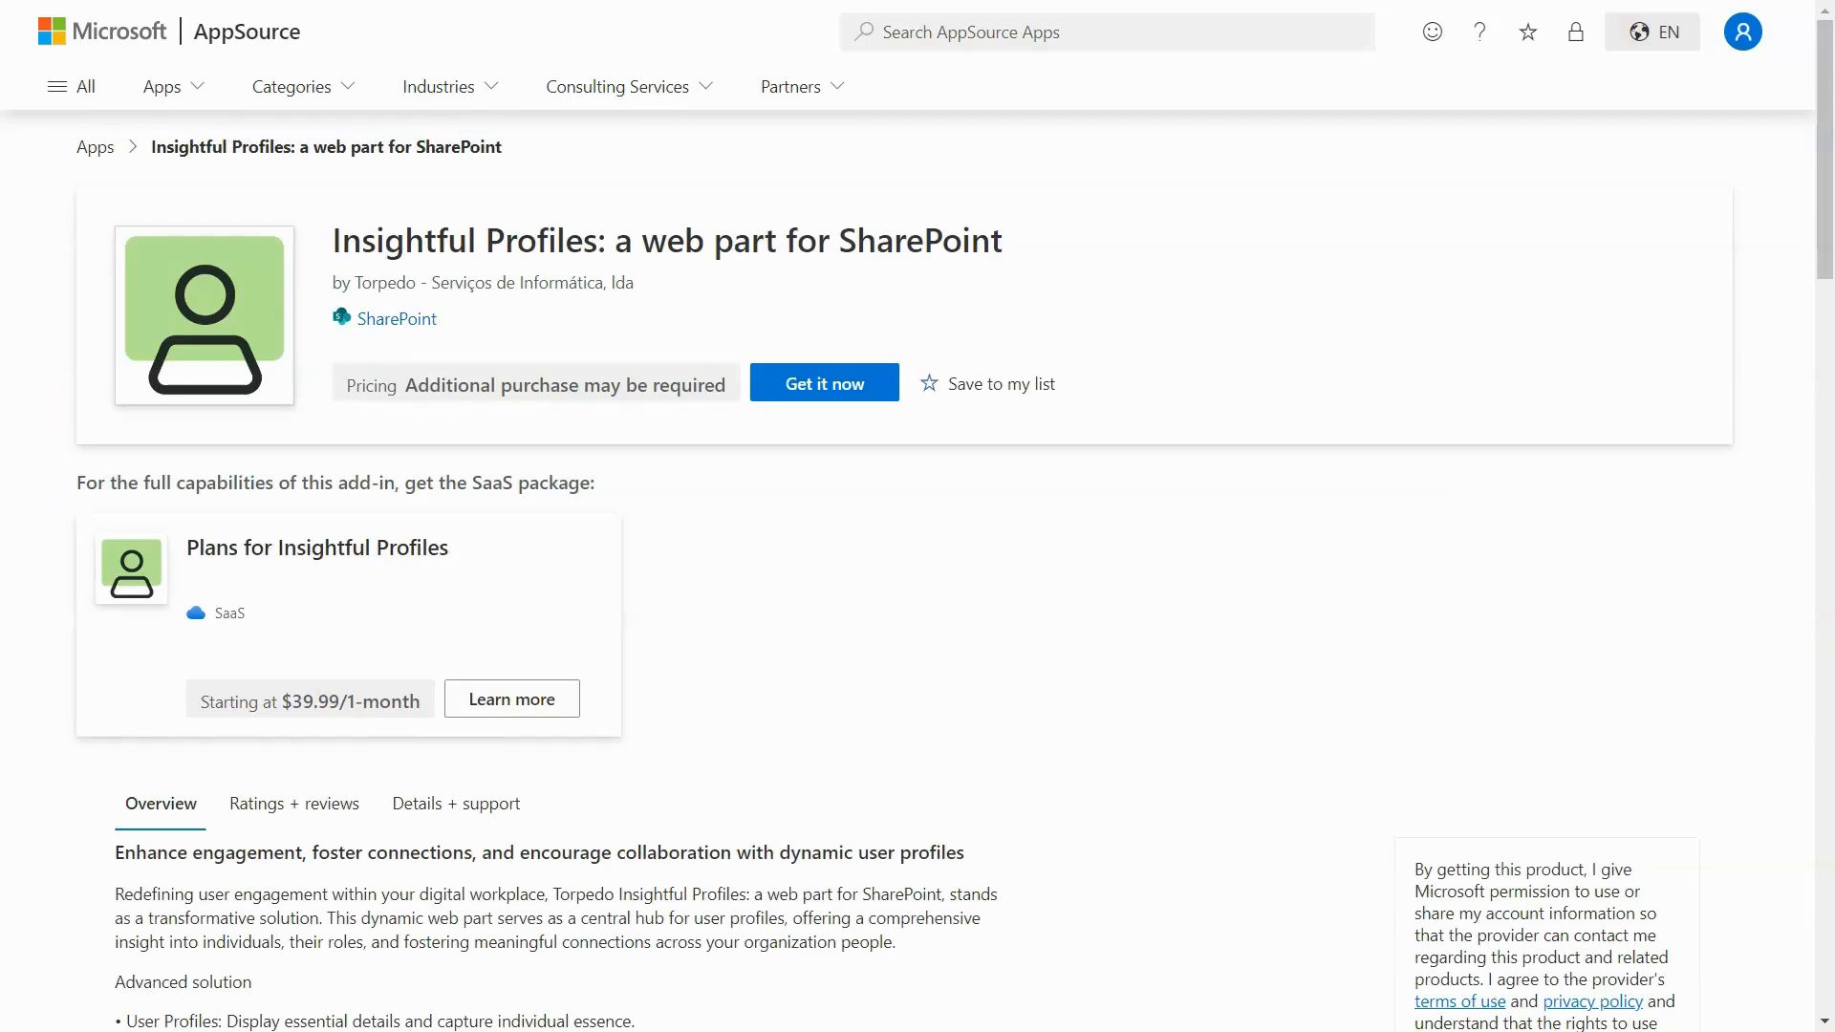
Get the Insightful Profiles web part and review its description, details and support information in the SharePoint Store
{"action": "left_click", "coordinate": [865, 398]}
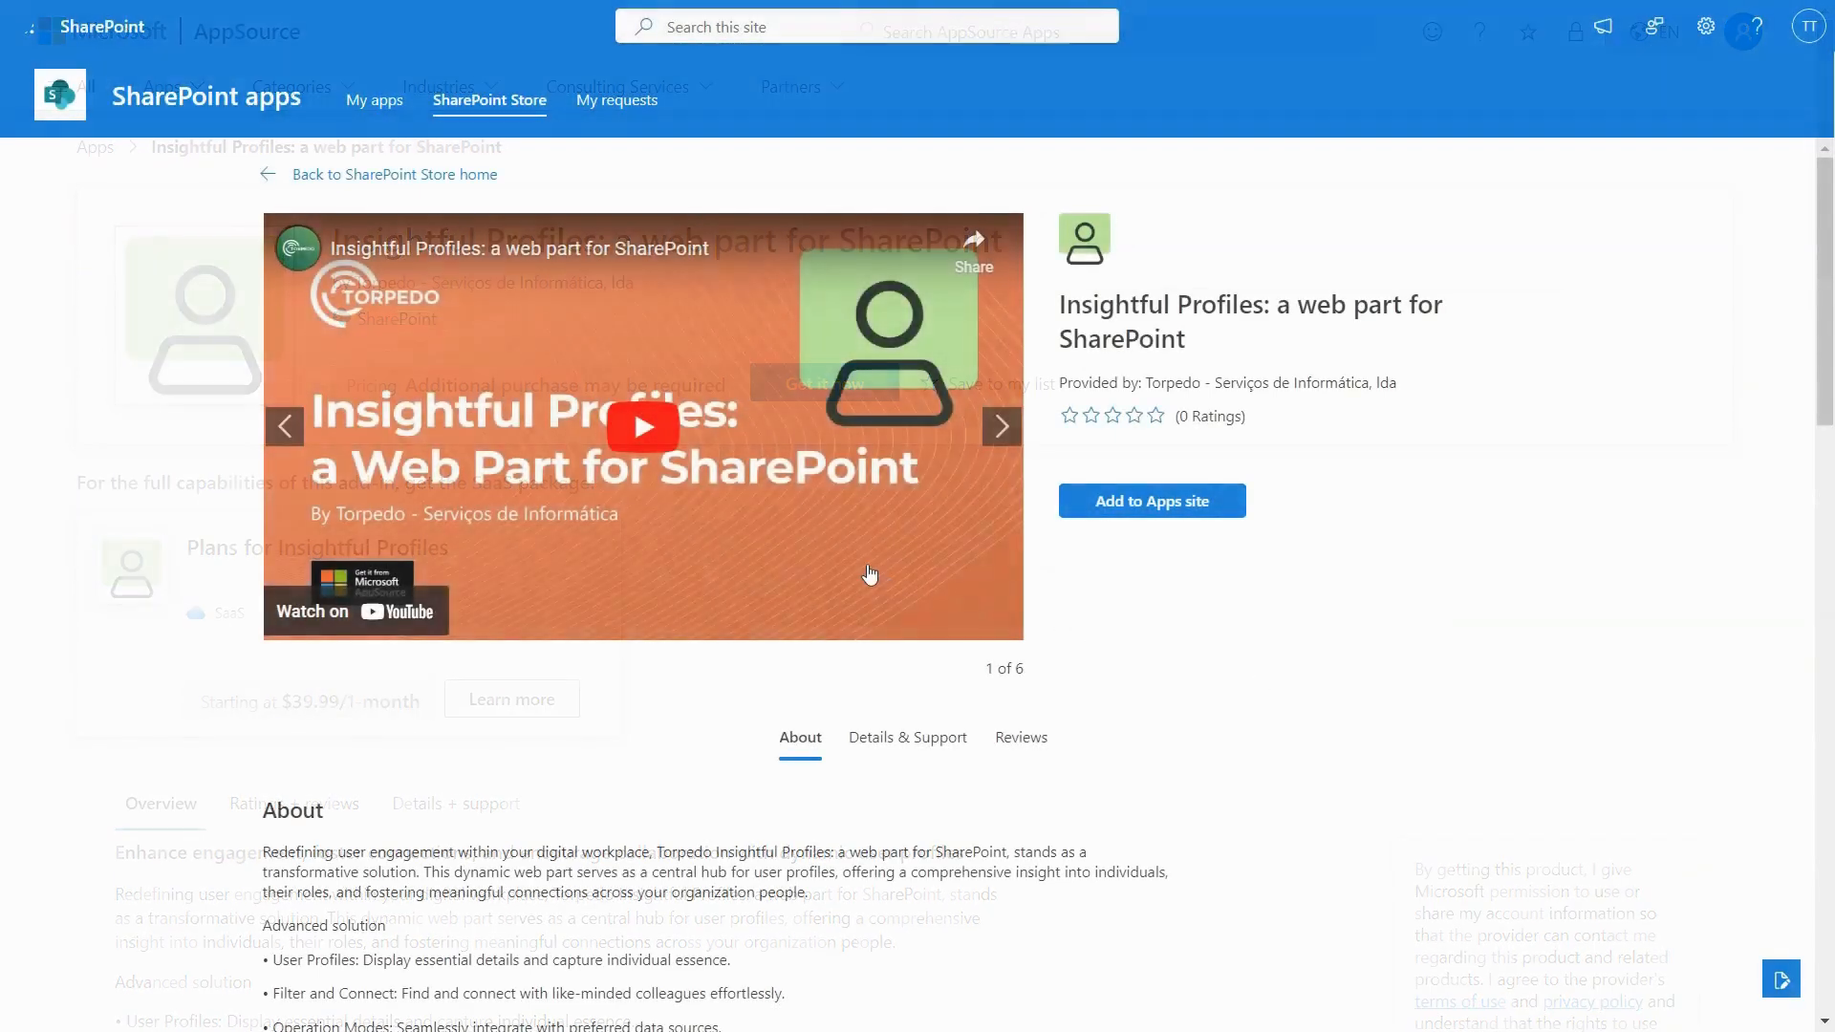
{"action": "scroll", "coordinate": [881, 770], "scroll_direction": "down", "scroll_amount": 3}
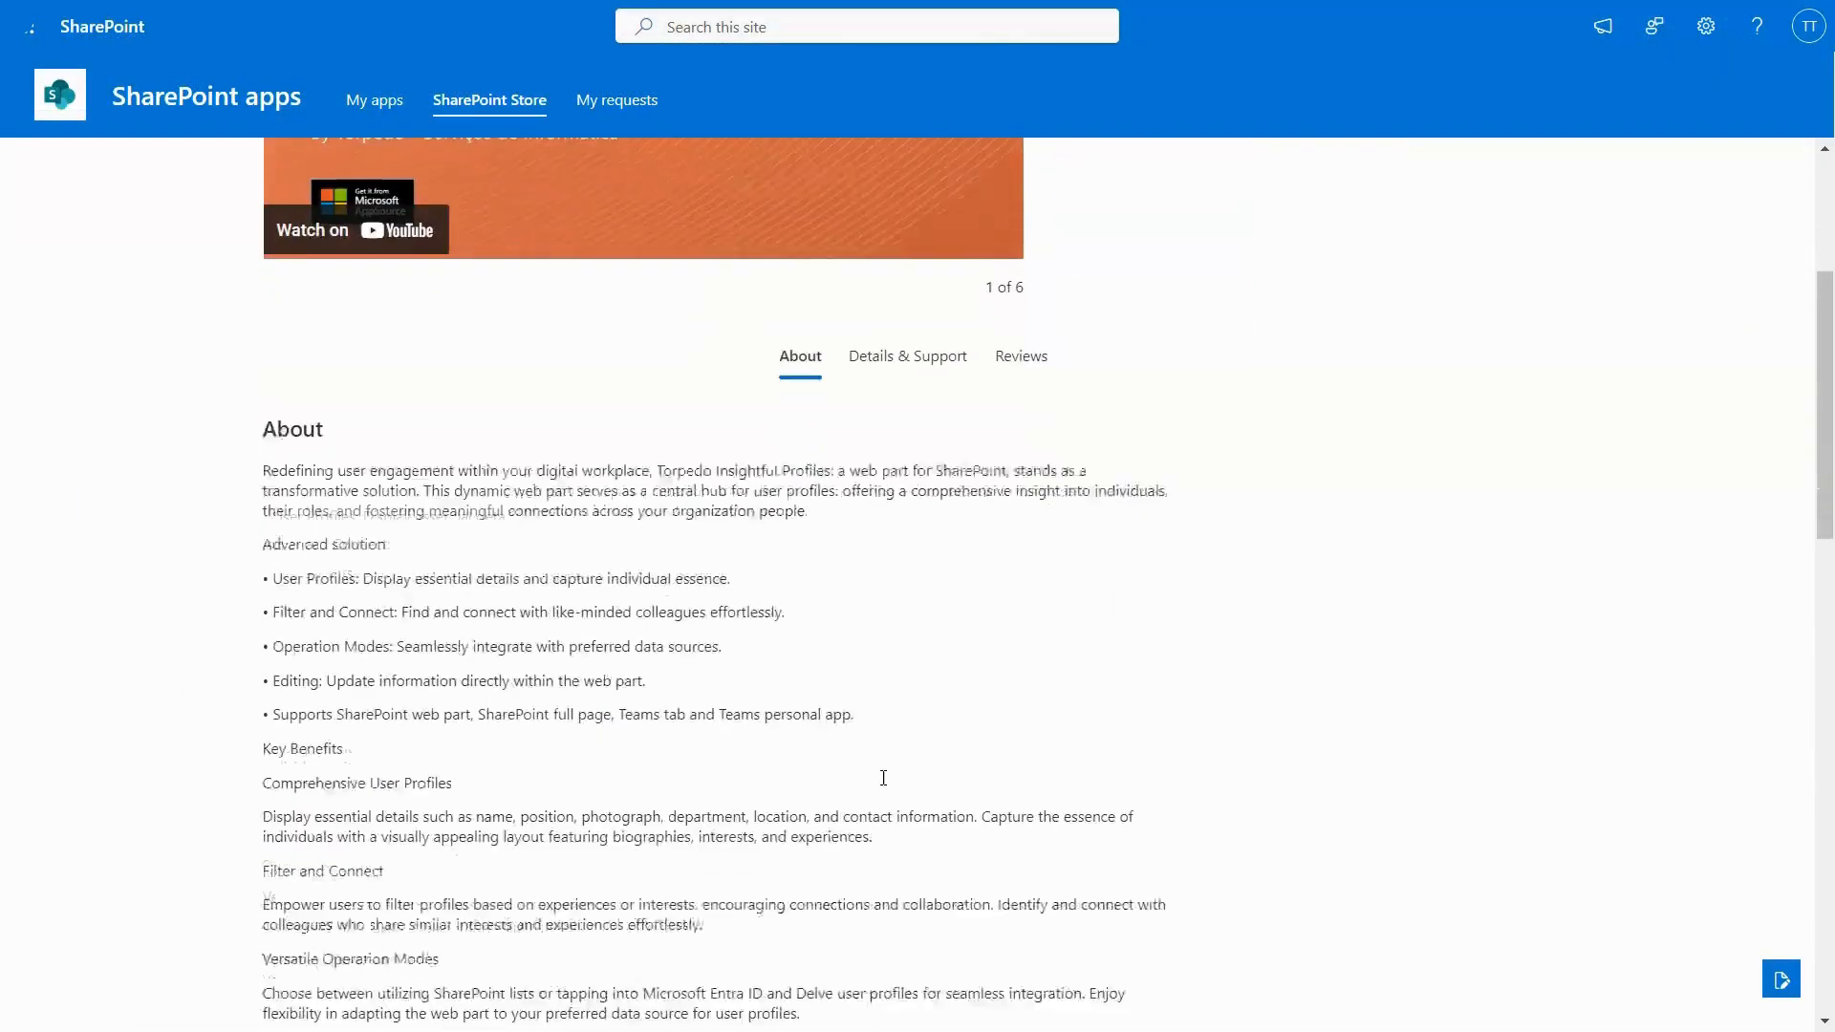
{"action": "scroll", "coordinate": [883, 778], "scroll_direction": "down", "scroll_amount": 2}
{"action": "scroll", "coordinate": [883, 778], "scroll_direction": "up", "scroll_amount": 4}
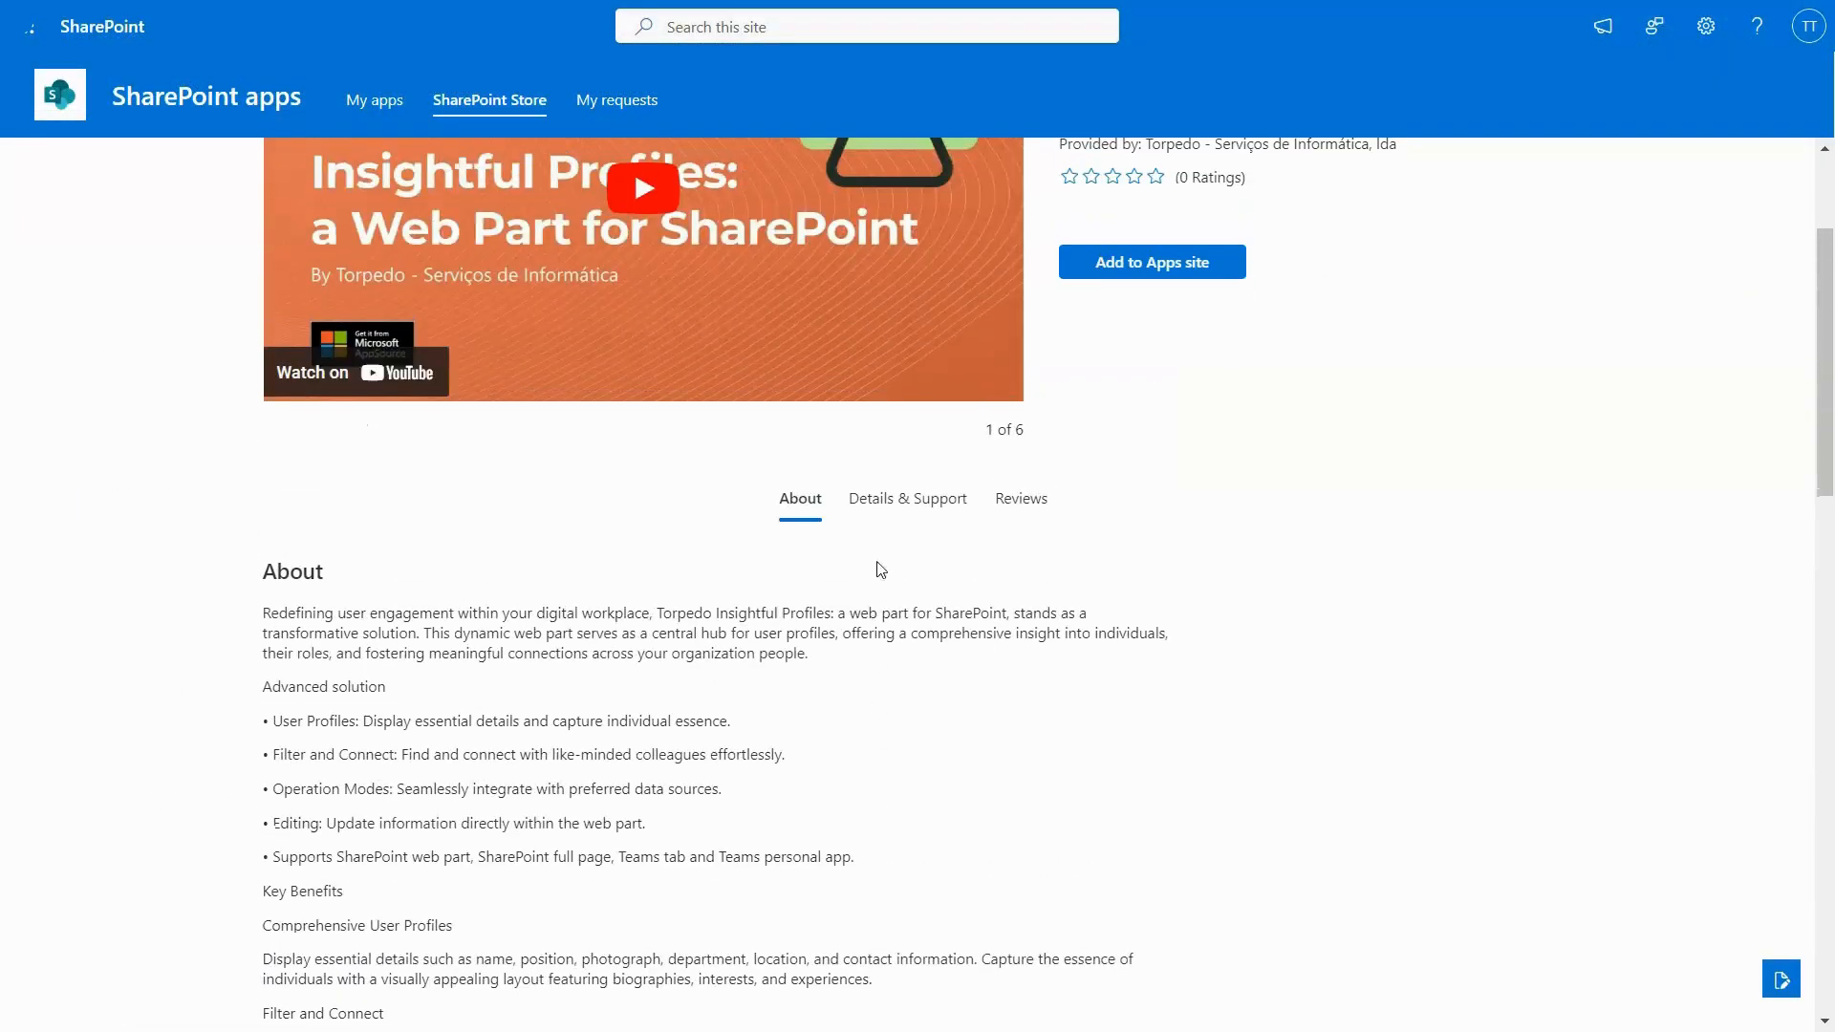
{"action": "left_click", "coordinate": [892, 505]}
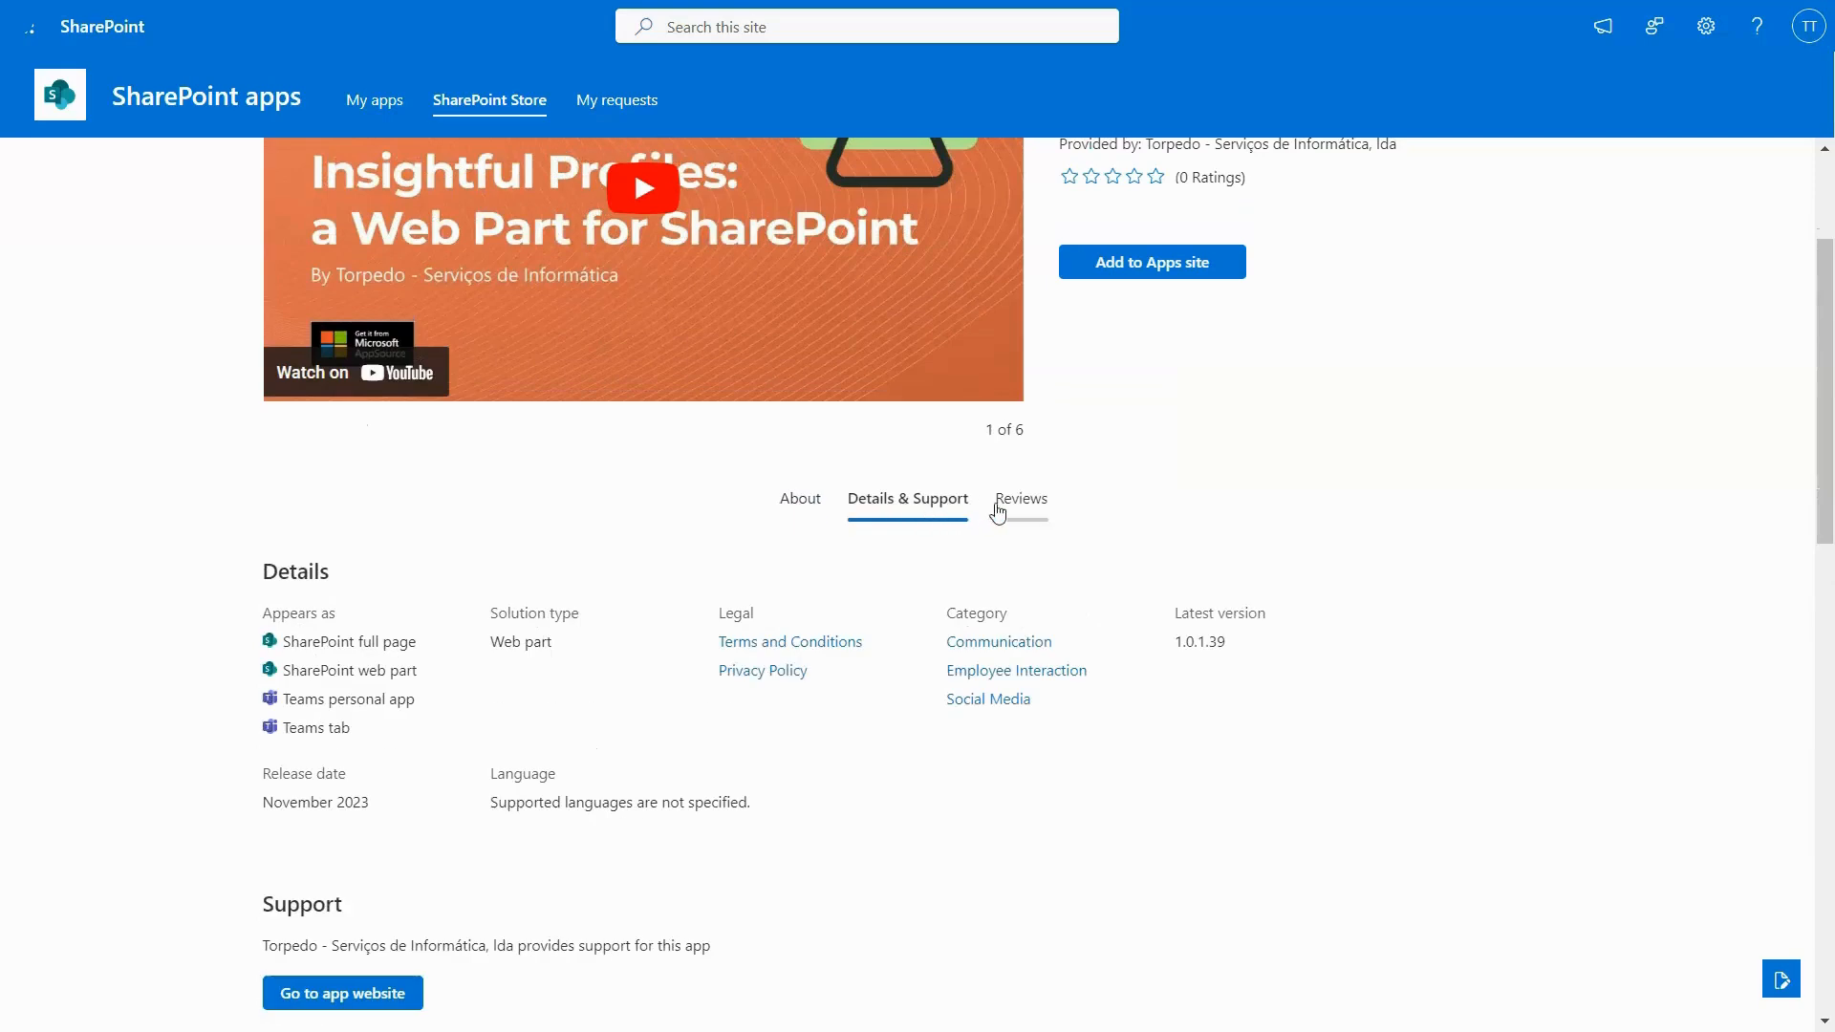
{"action": "scroll", "coordinate": [1424, 700], "scroll_direction": "up", "scroll_amount": 2}
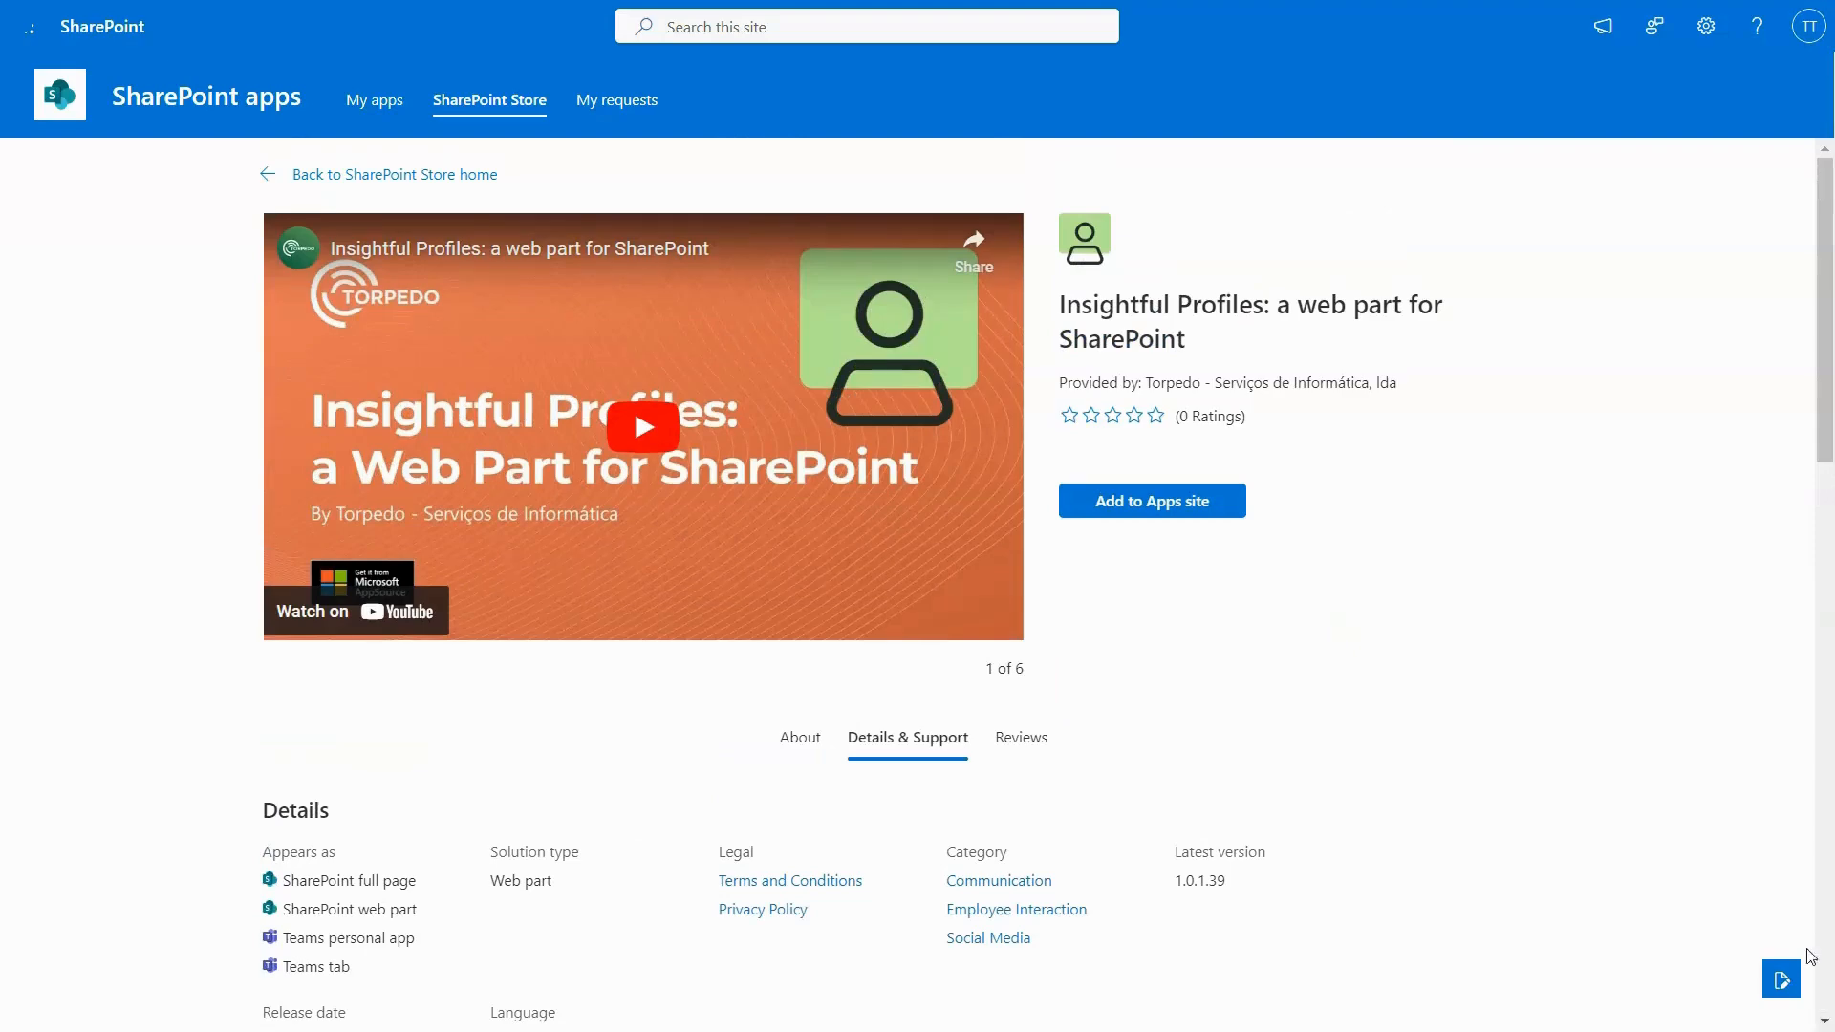
Add Insightful Profiles to the Apps site, enabled on all sites and added to Teams, and open the Manage apps page
{"action": "left_click", "coordinate": [1209, 507]}
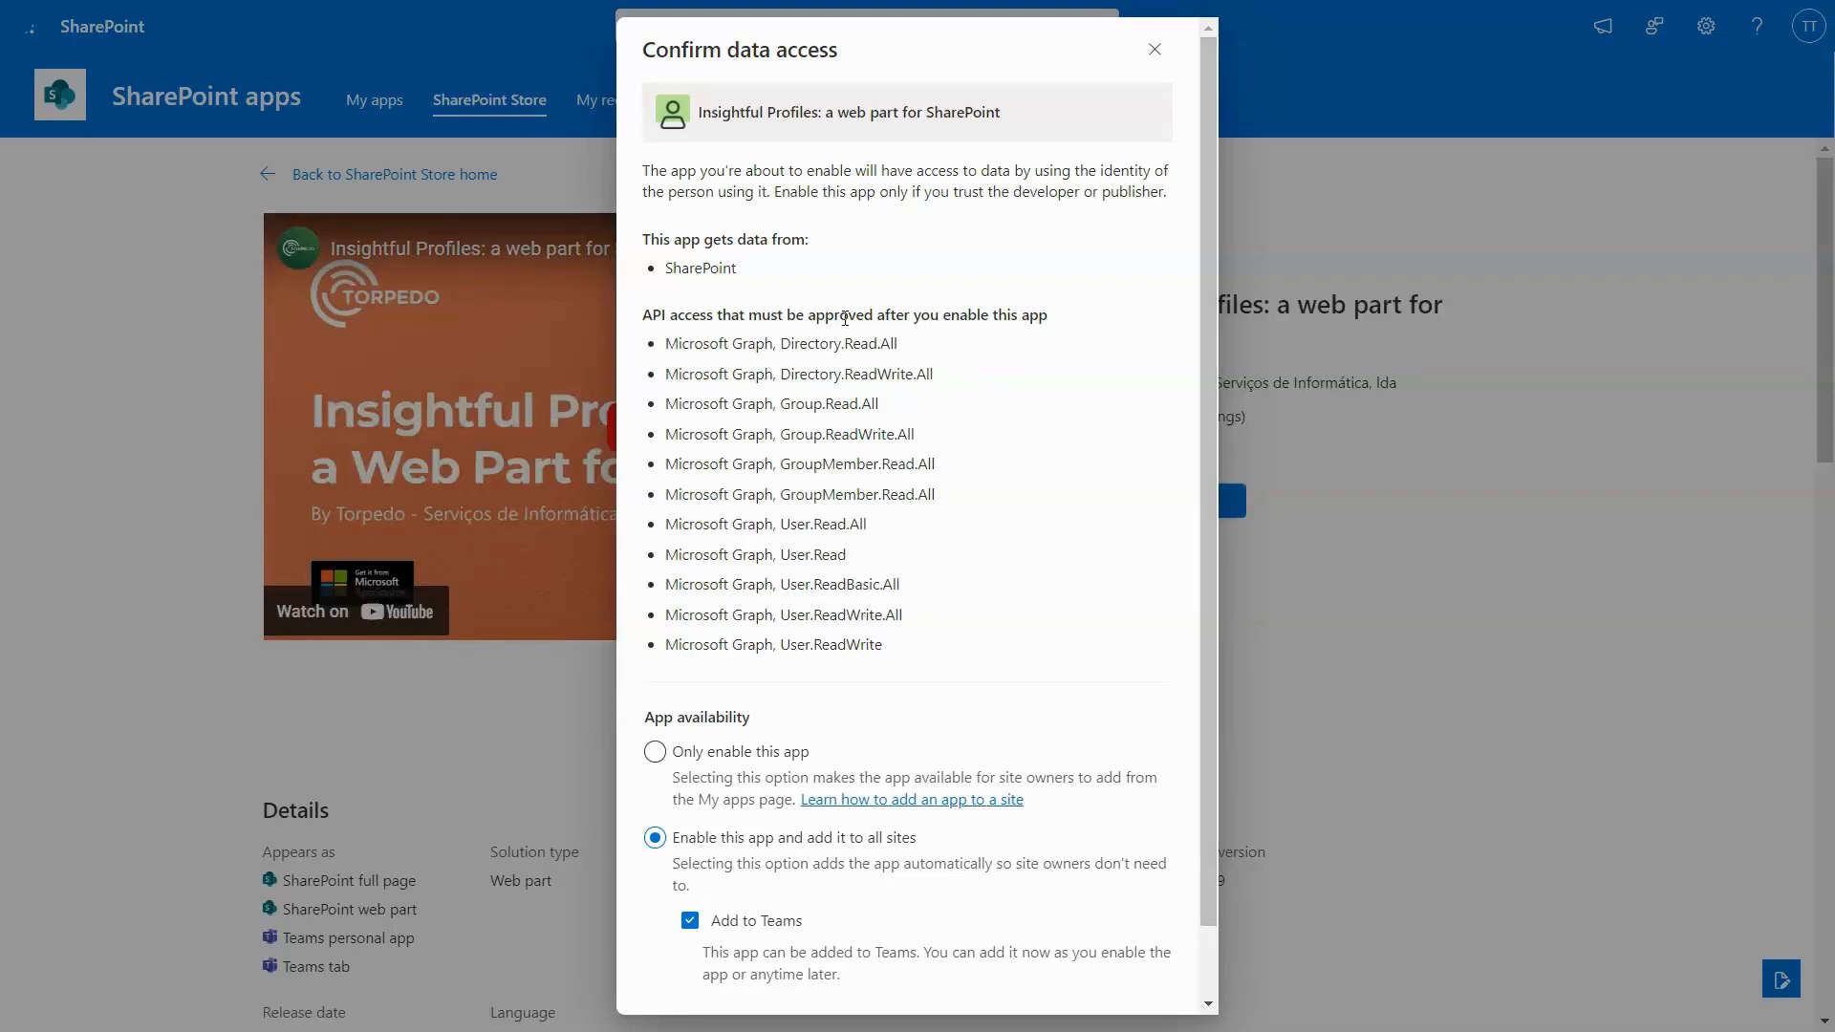
{"action": "scroll", "coordinate": [898, 668], "scroll_direction": "down", "scroll_amount": 1}
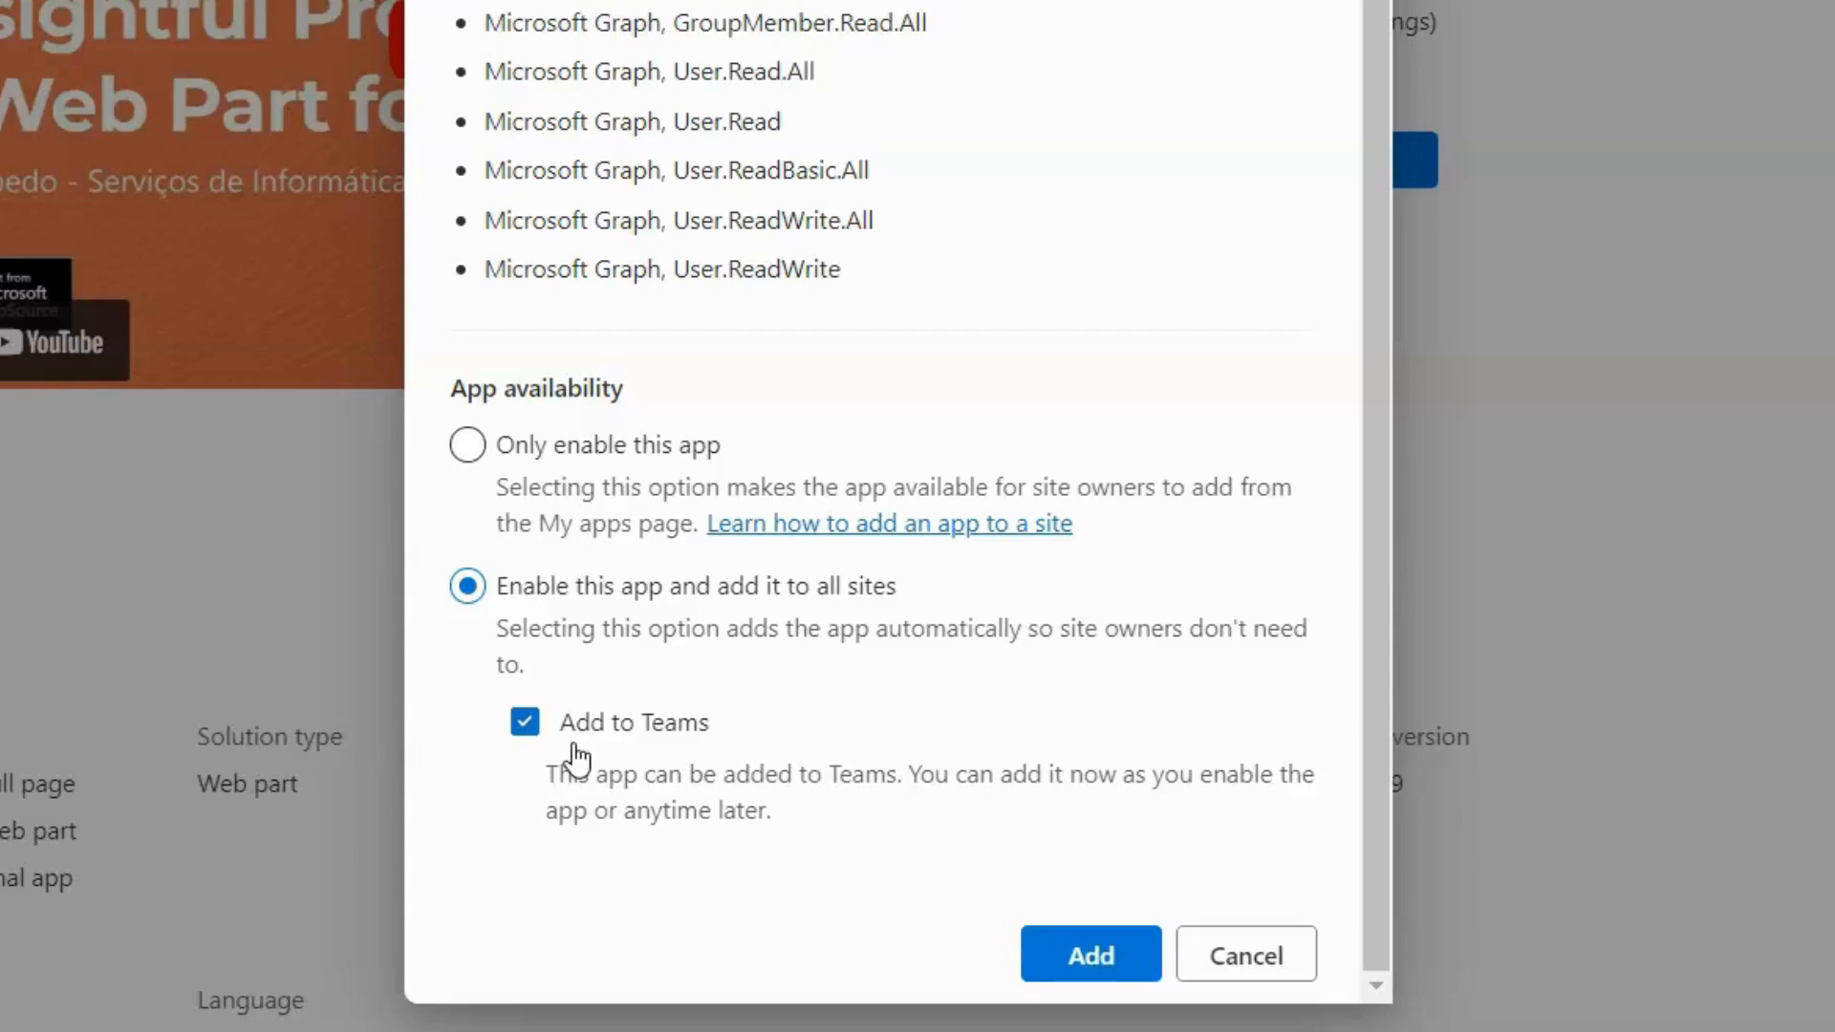
{"action": "left_click", "coordinate": [1094, 961]}
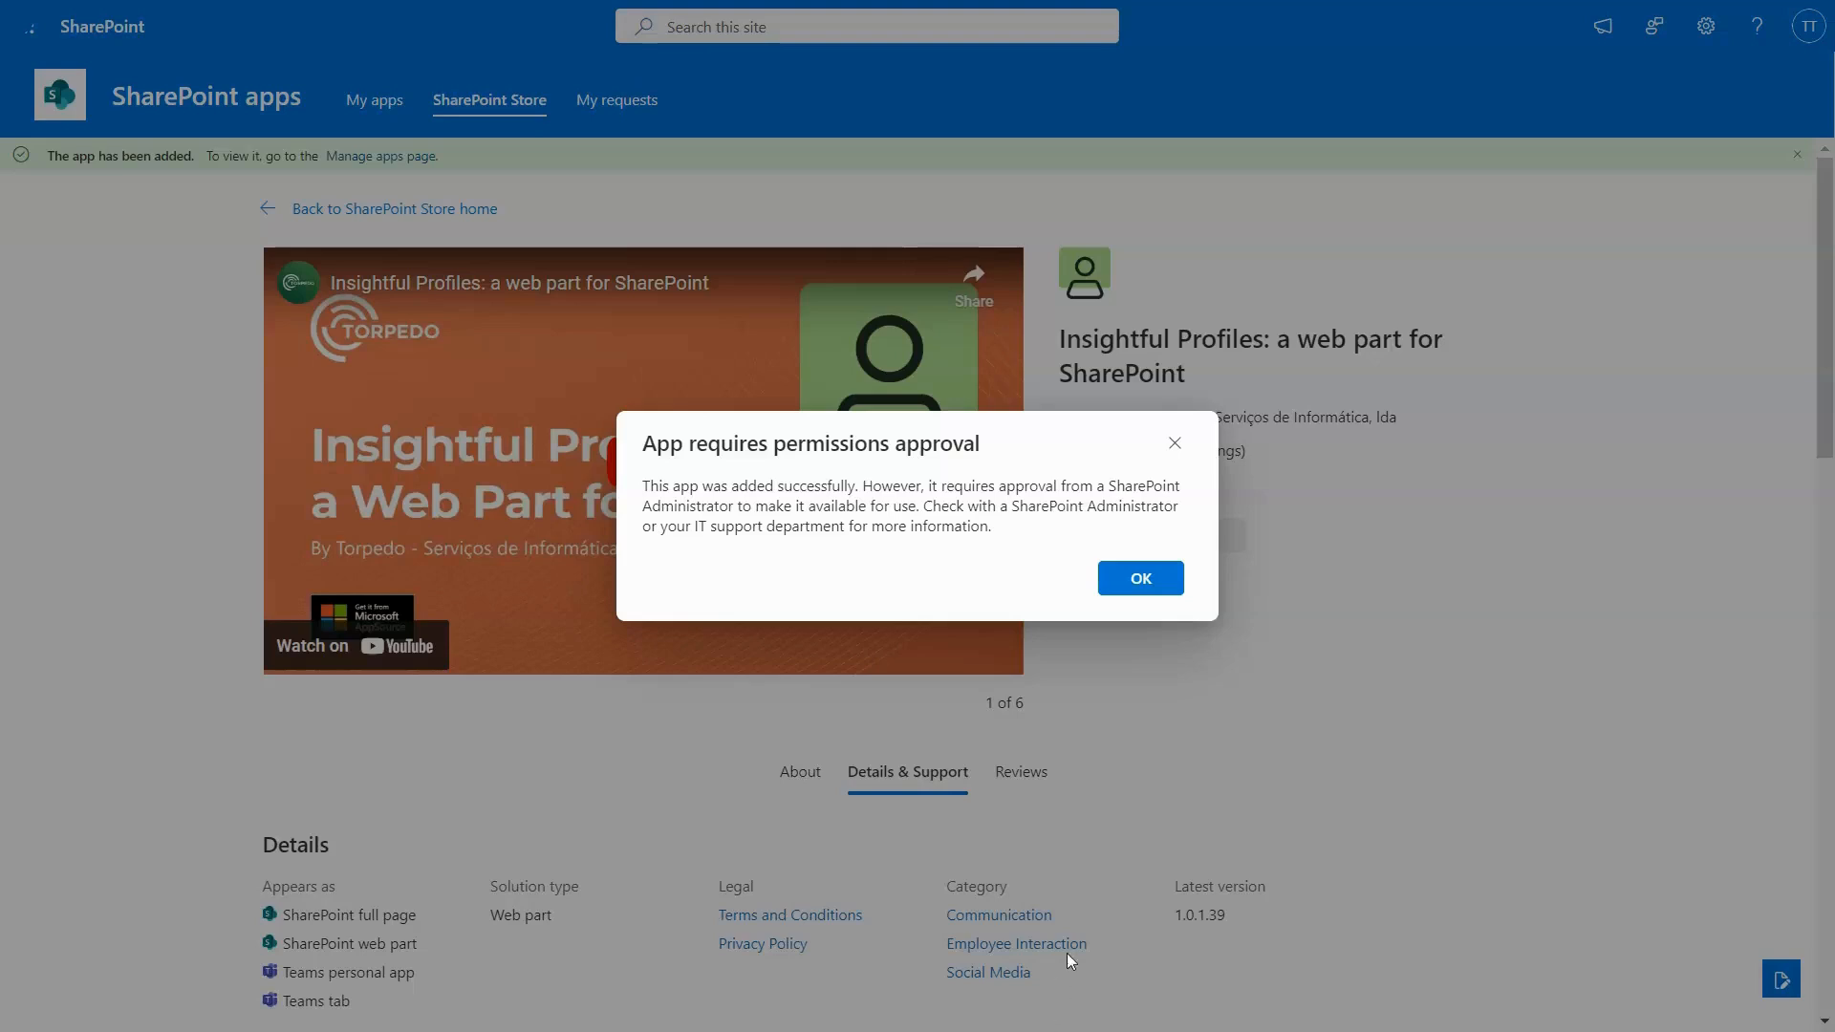
{"action": "left_click", "coordinate": [1139, 585]}
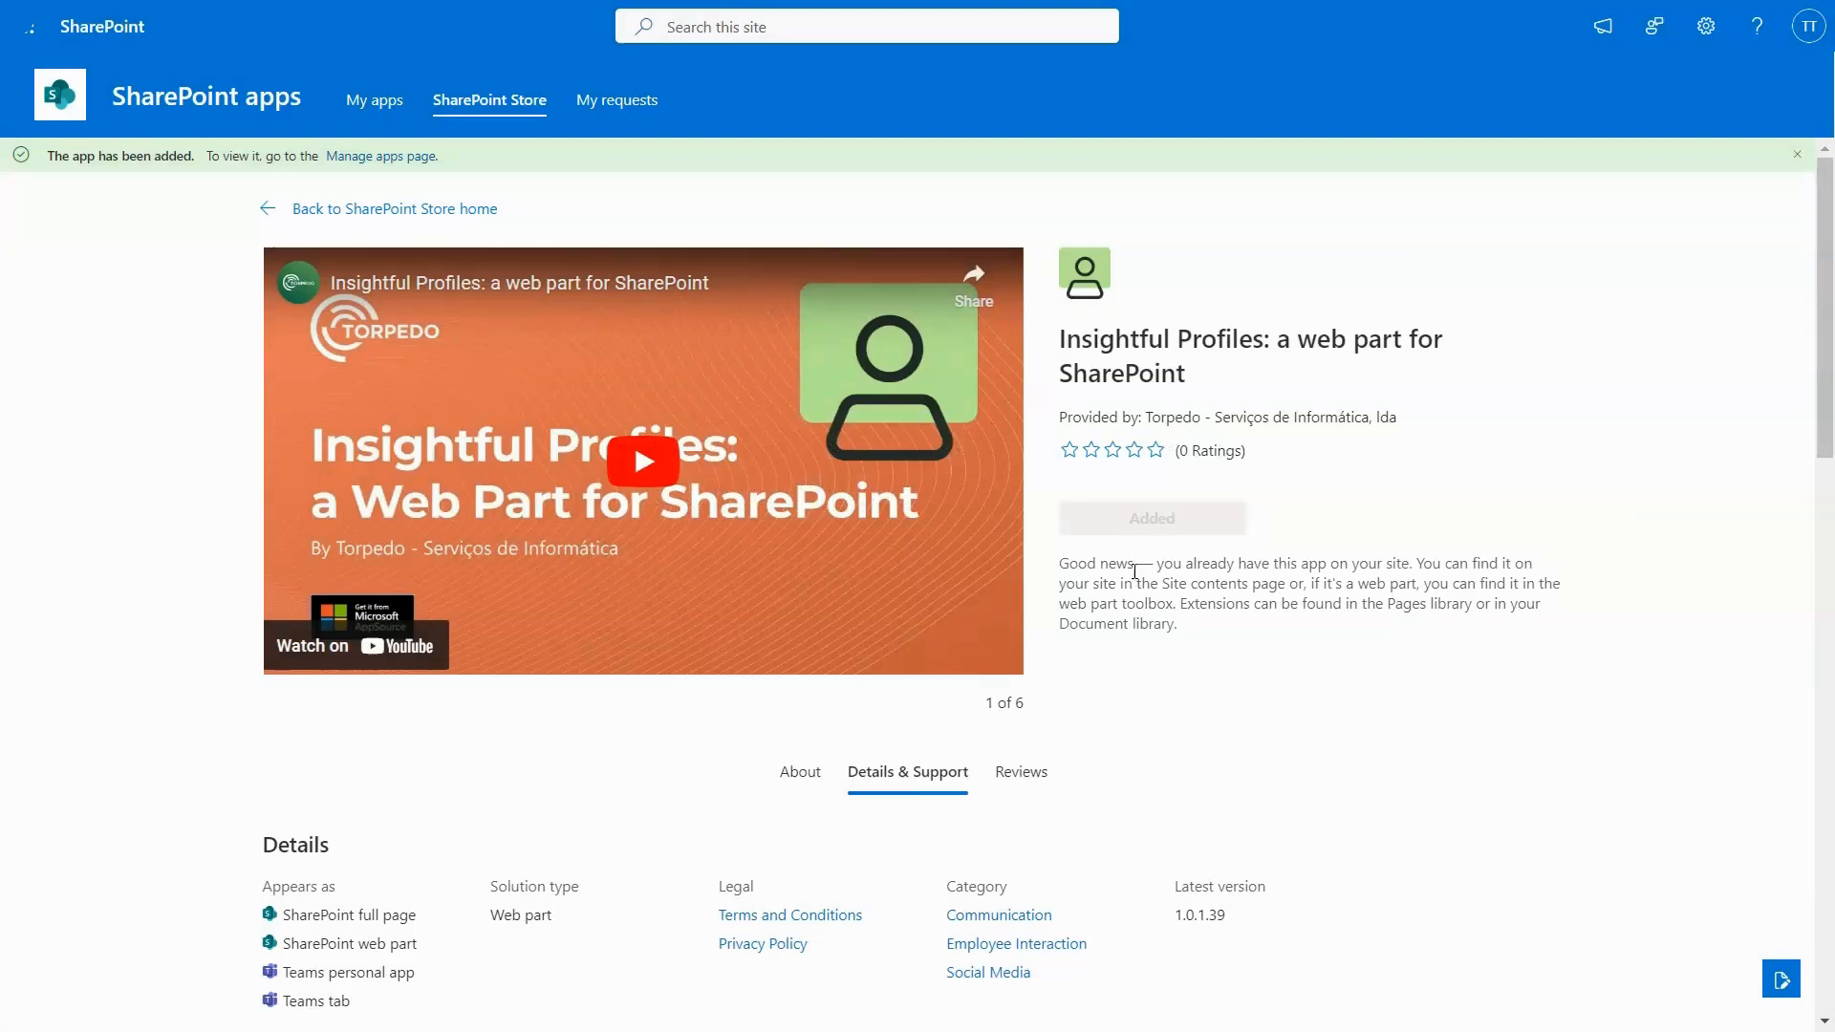
{"action": "left_click", "coordinate": [402, 169]}
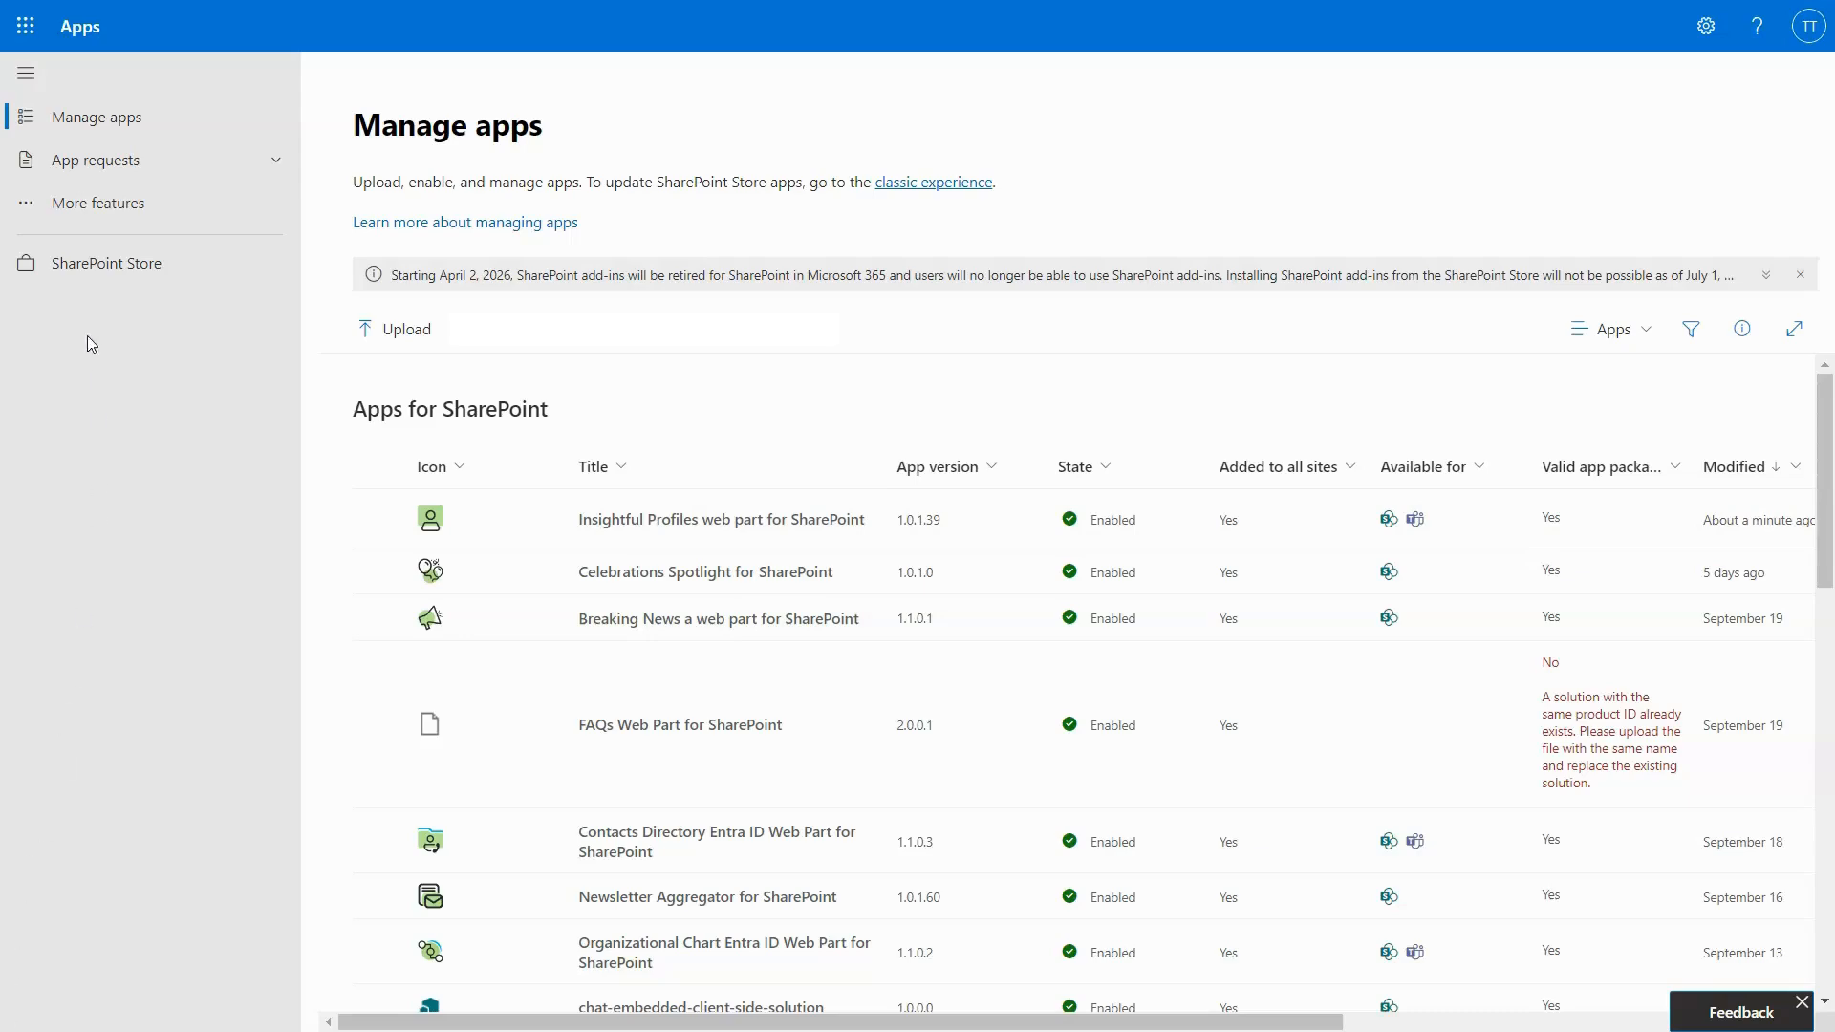
Switch to the Microsoft 365 admin center and open the SharePoint admin center from it
{"action": "left_click", "coordinate": [27, 27]}
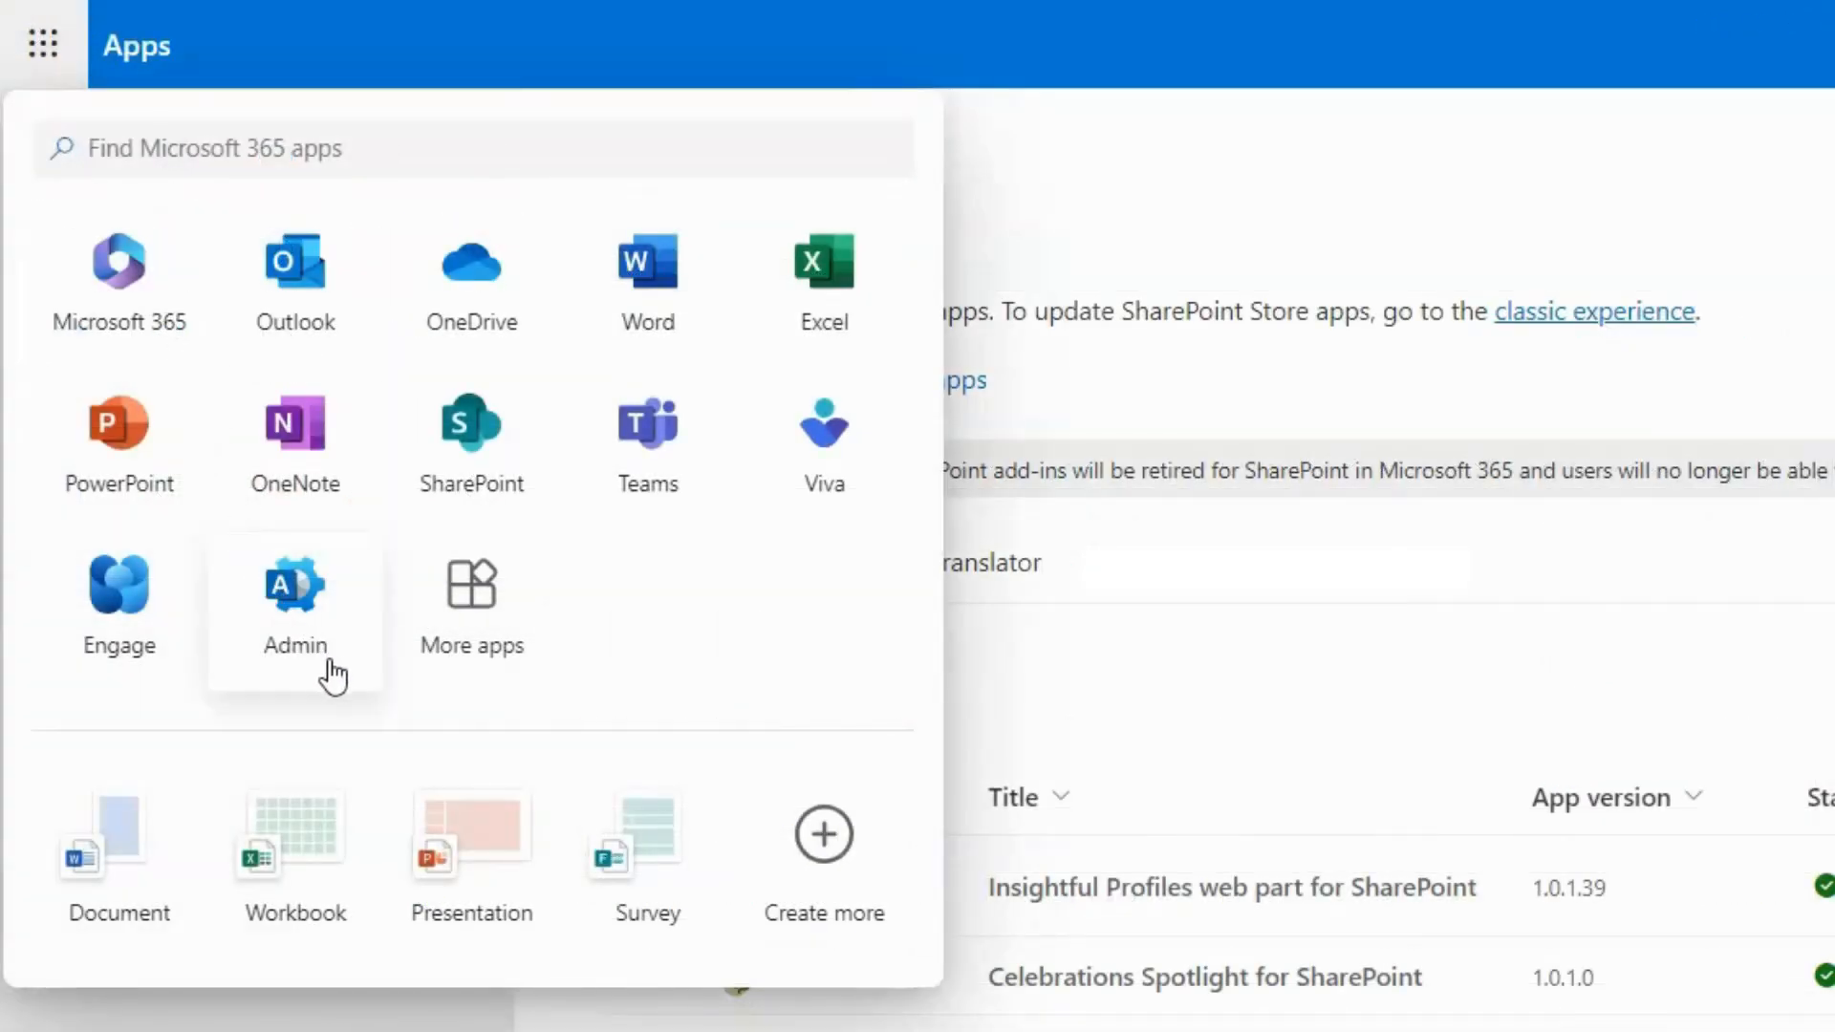
{"action": "left_click", "coordinate": [333, 676]}
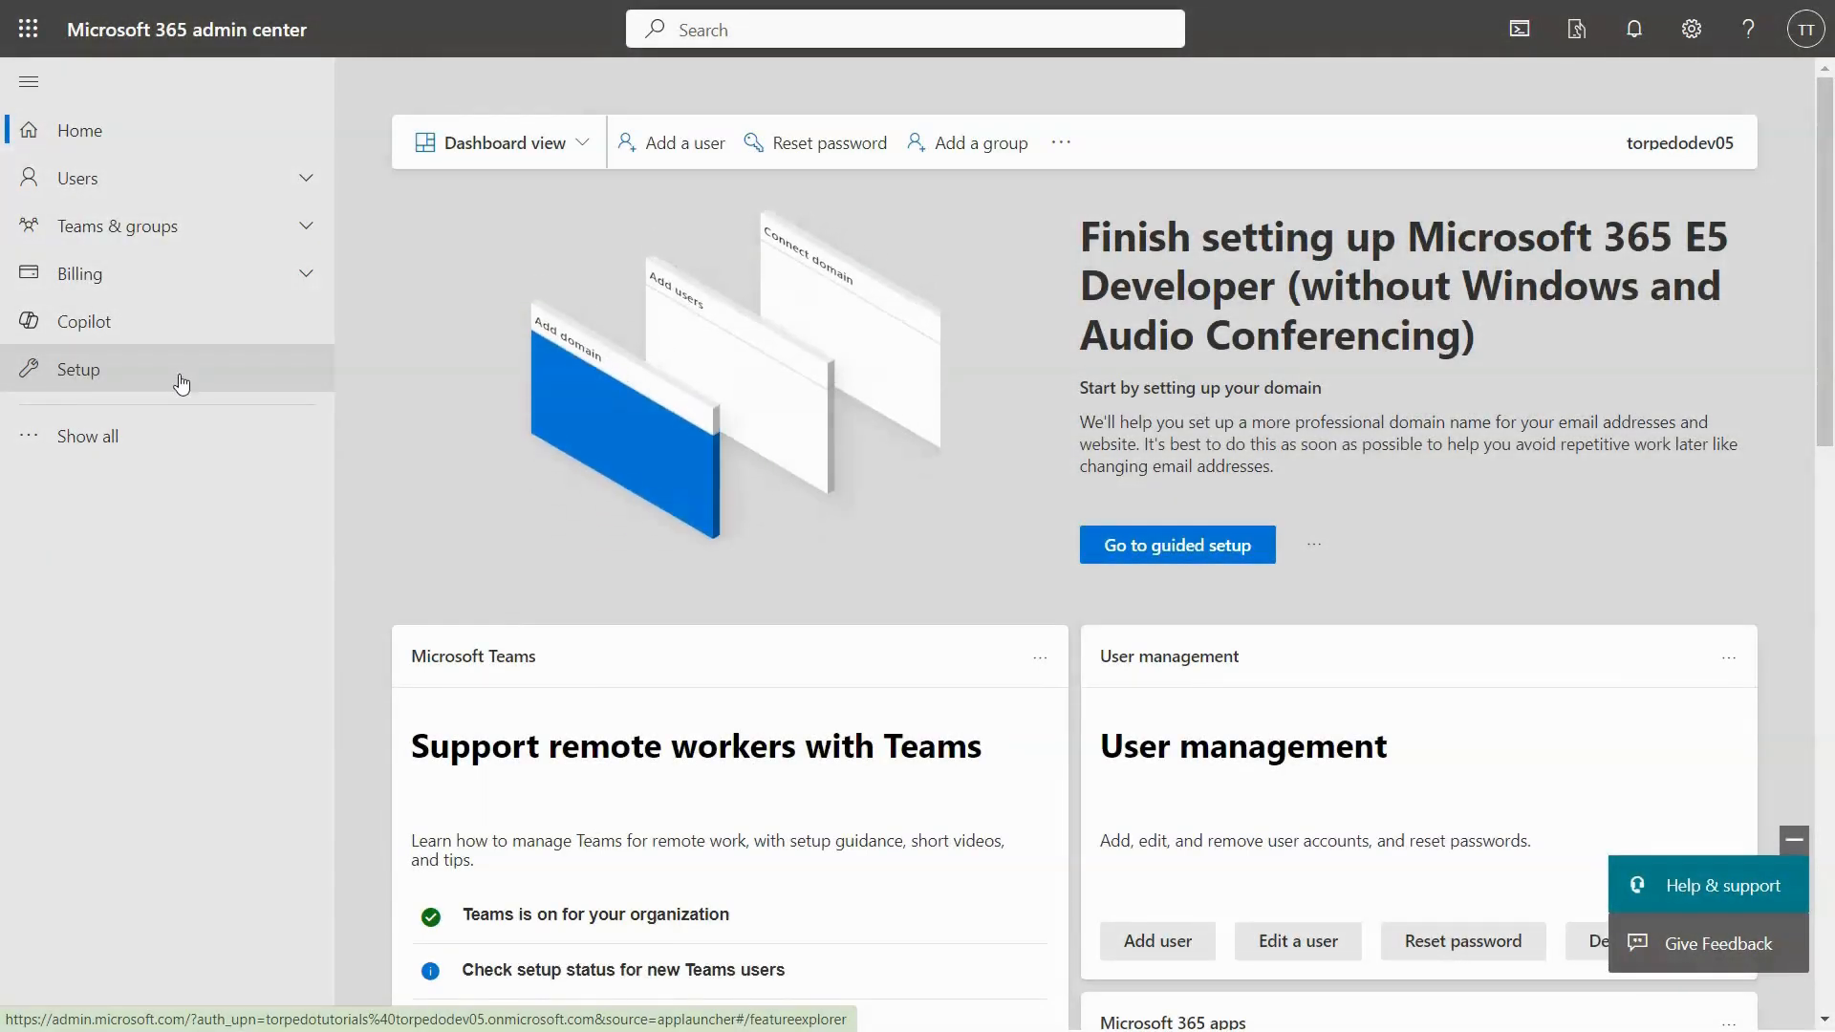
{"action": "left_click", "coordinate": [21, 435]}
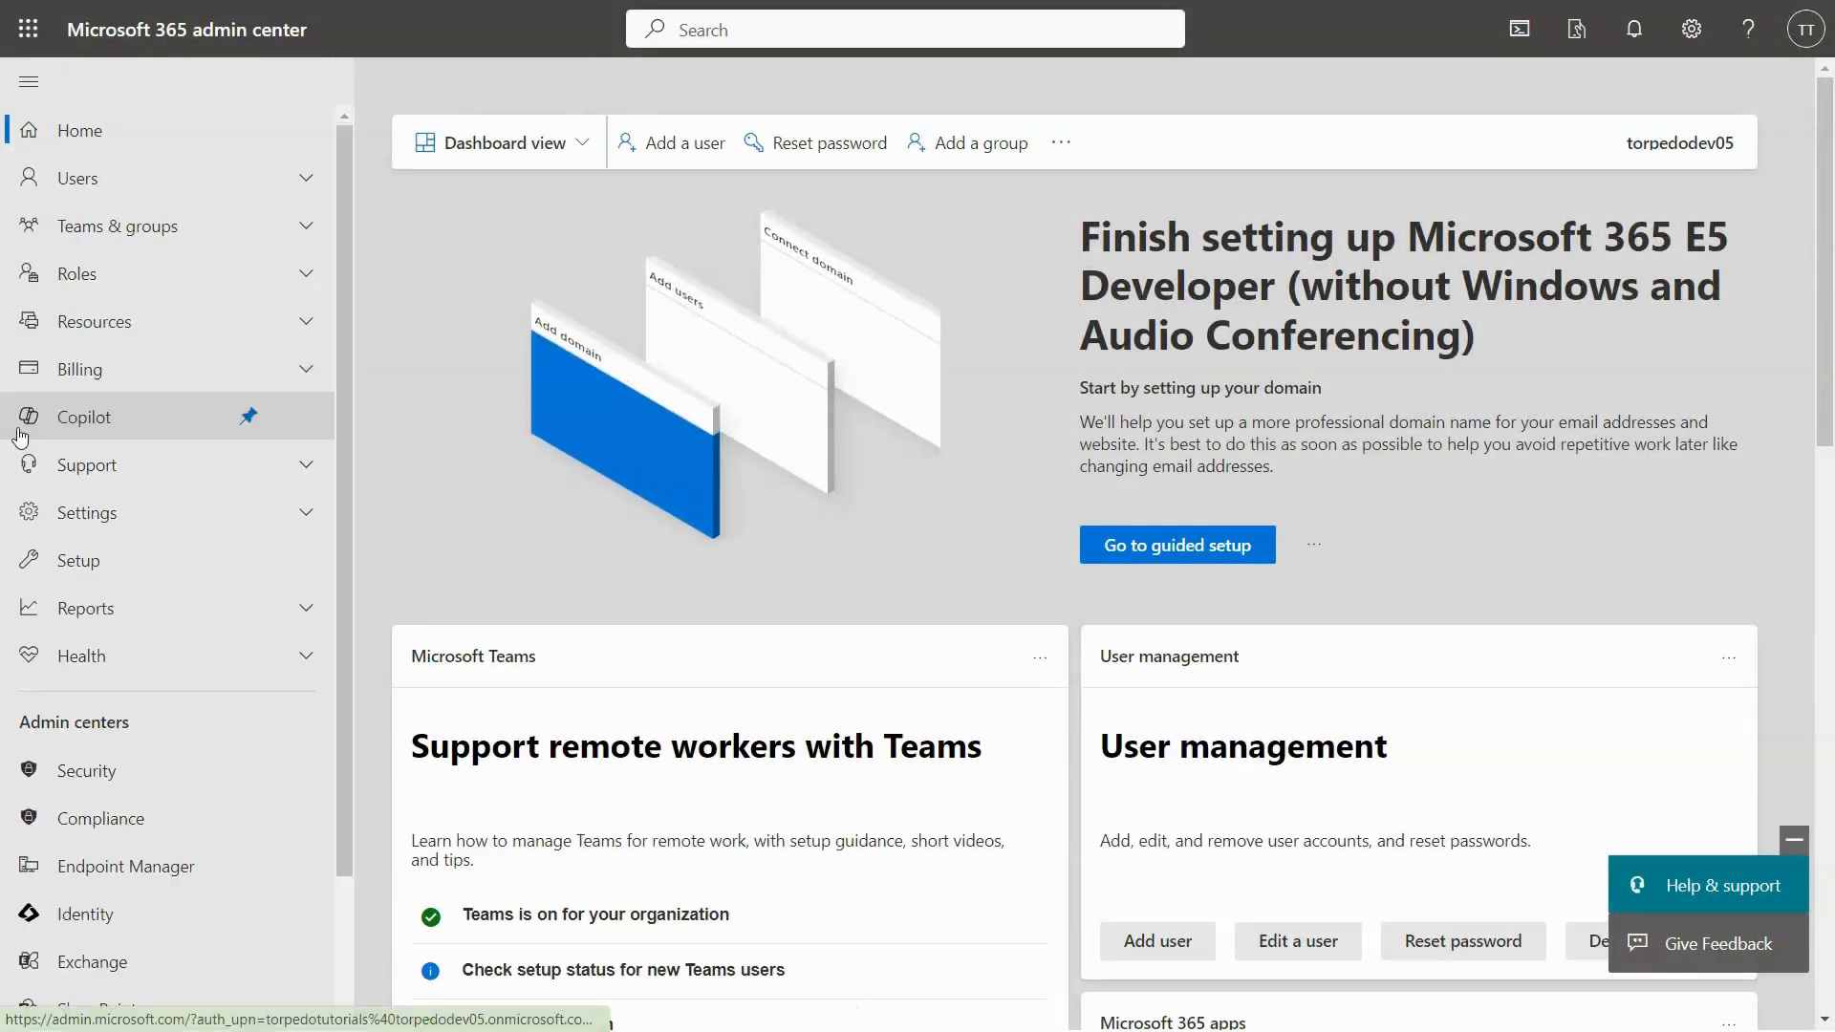
{"action": "scroll", "coordinate": [21, 436], "scroll_direction": "down", "scroll_amount": 2}
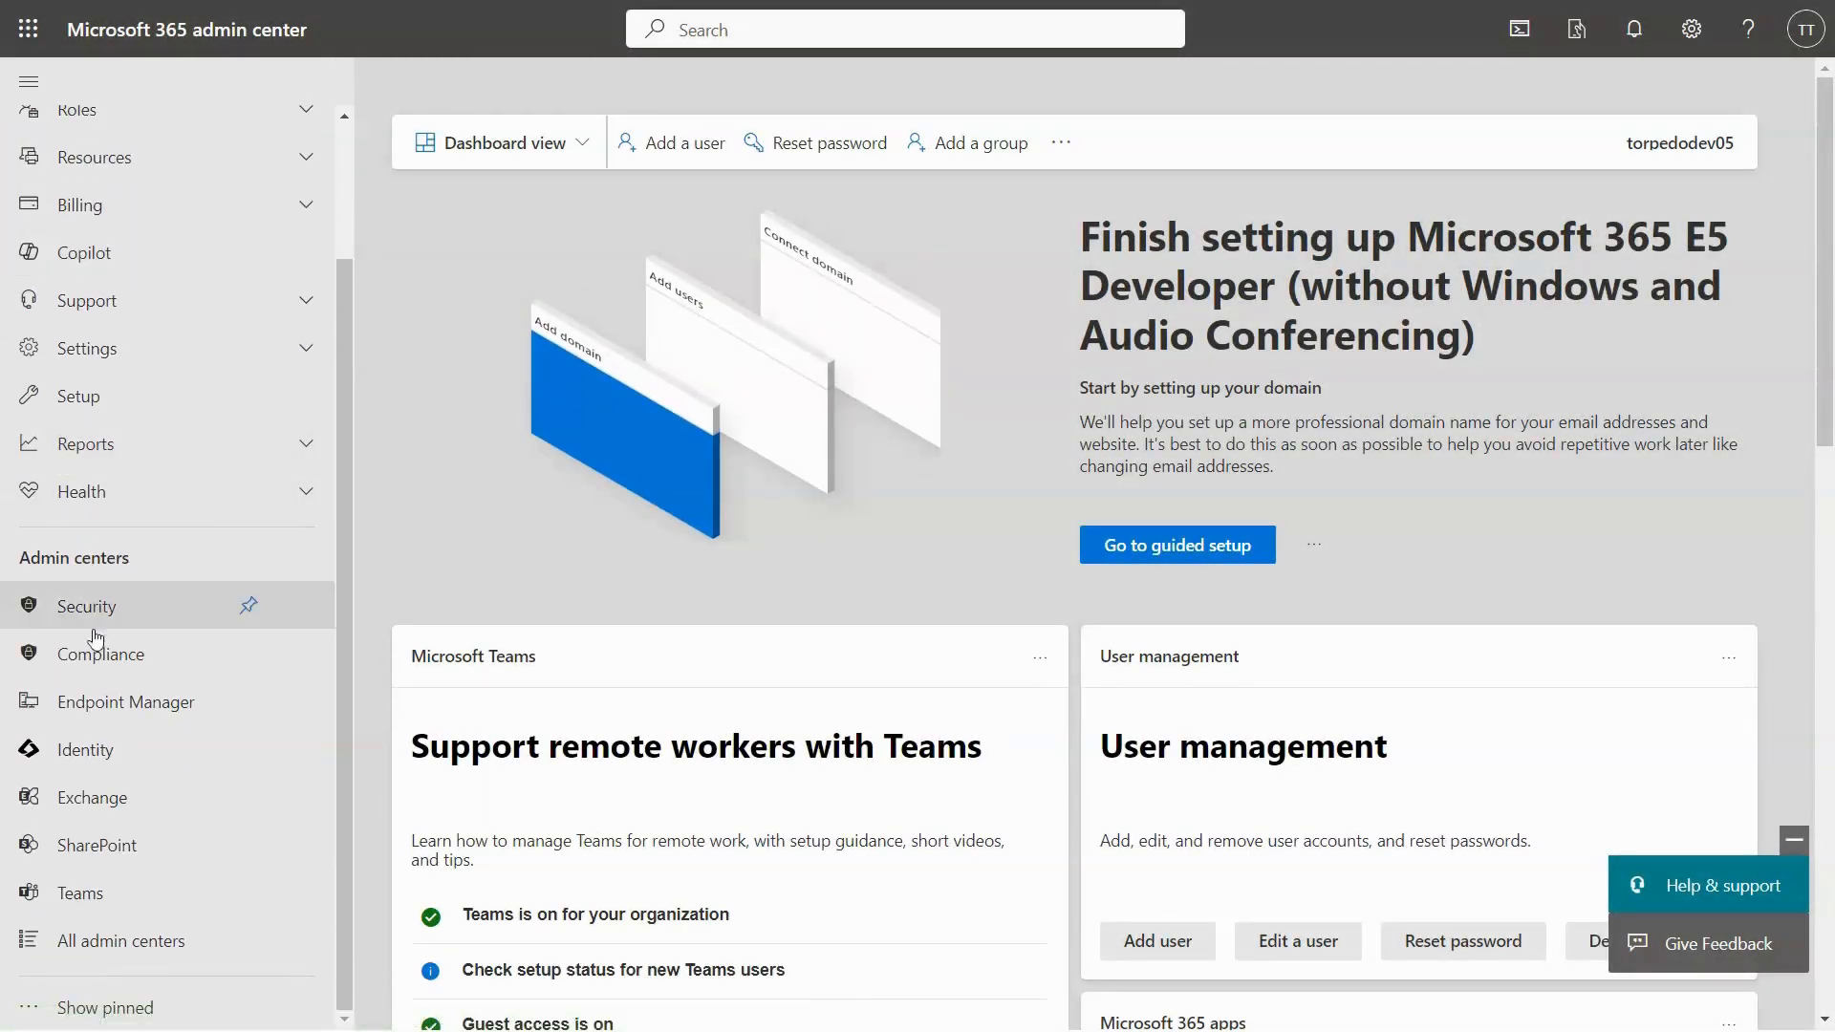
{"action": "left_click", "coordinate": [94, 847]}
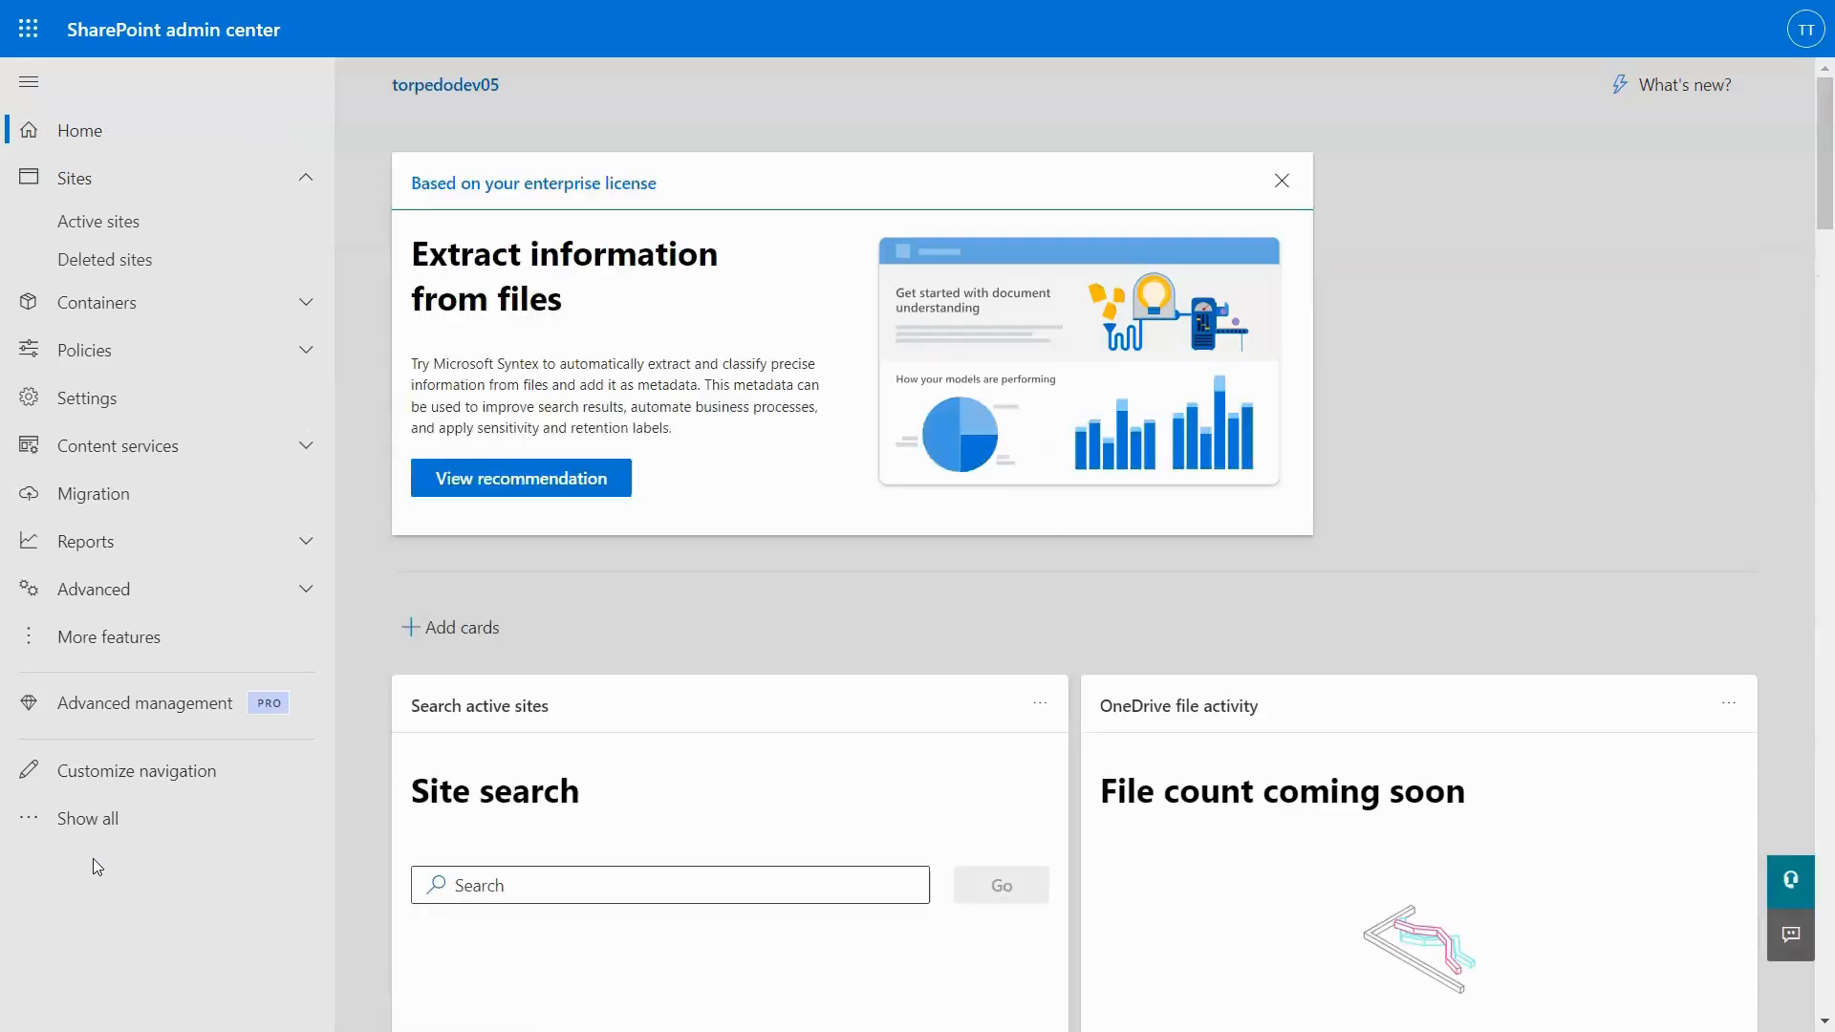
Approve the pending Microsoft Graph User.ReadBasic.All API access request for the Insightful Profiles web part
{"action": "left_click", "coordinate": [43, 594]}
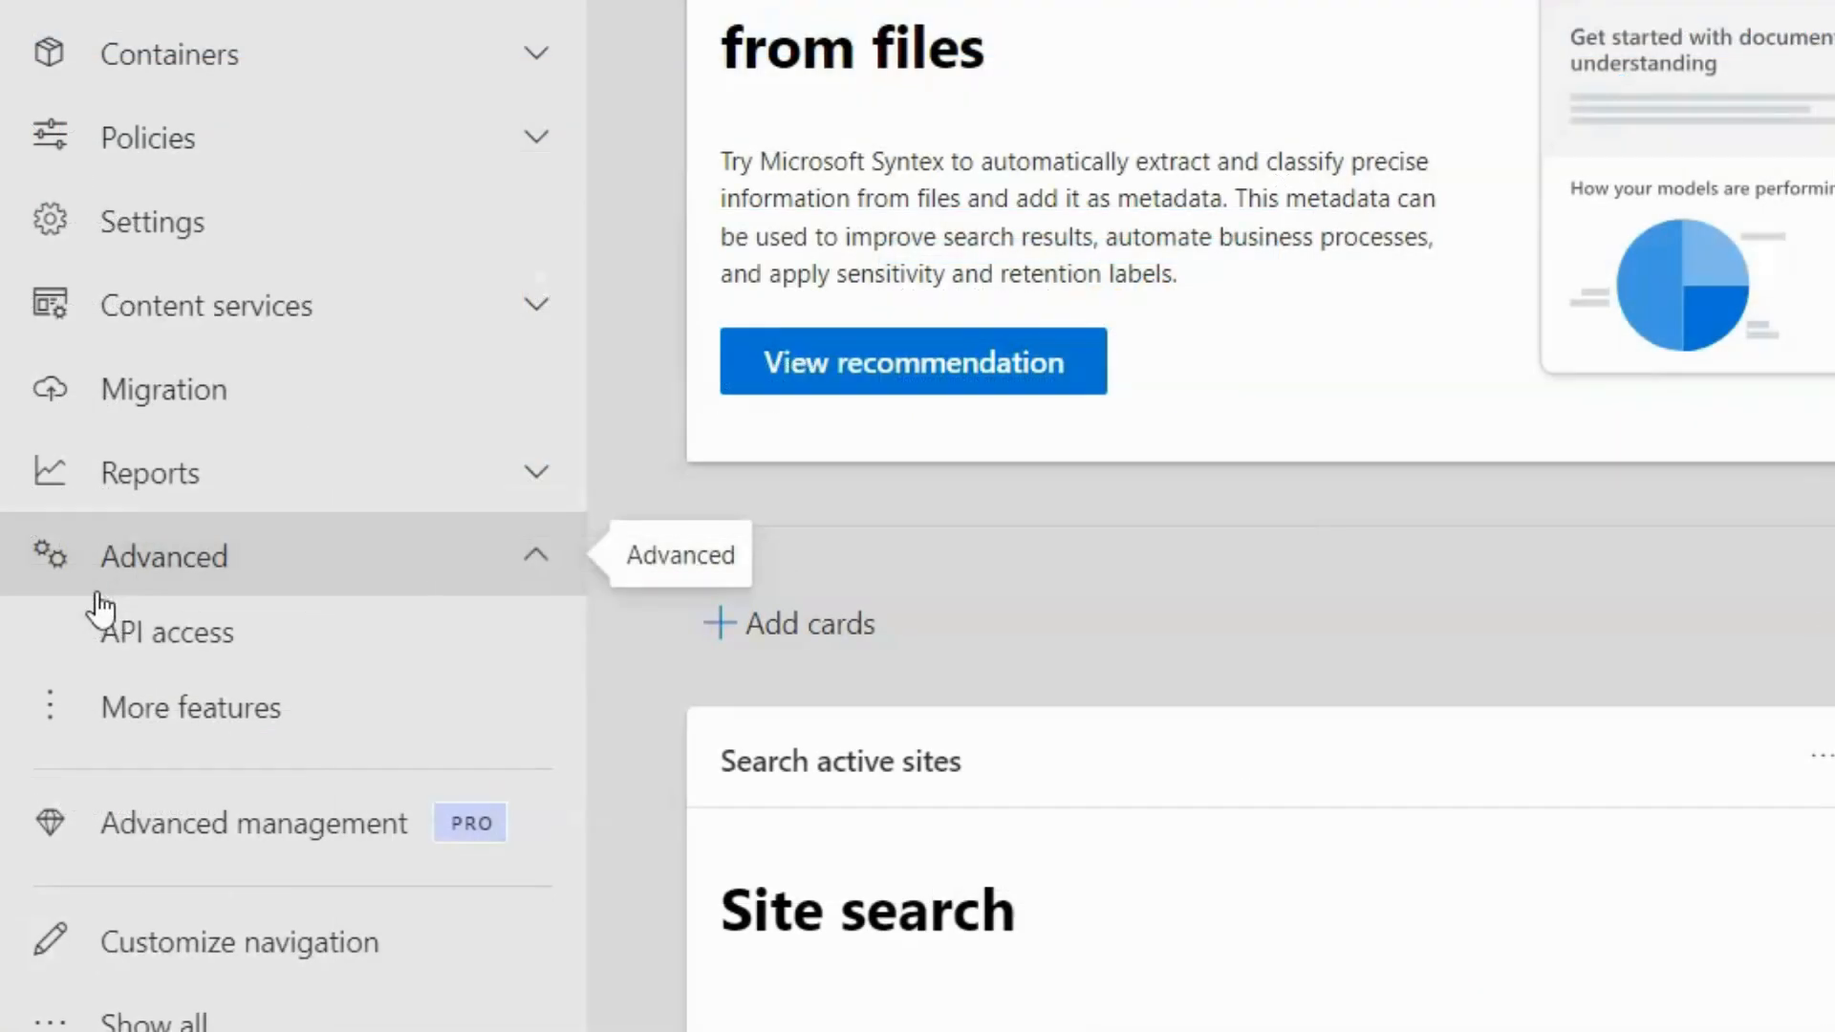
{"action": "left_click", "coordinate": [174, 649]}
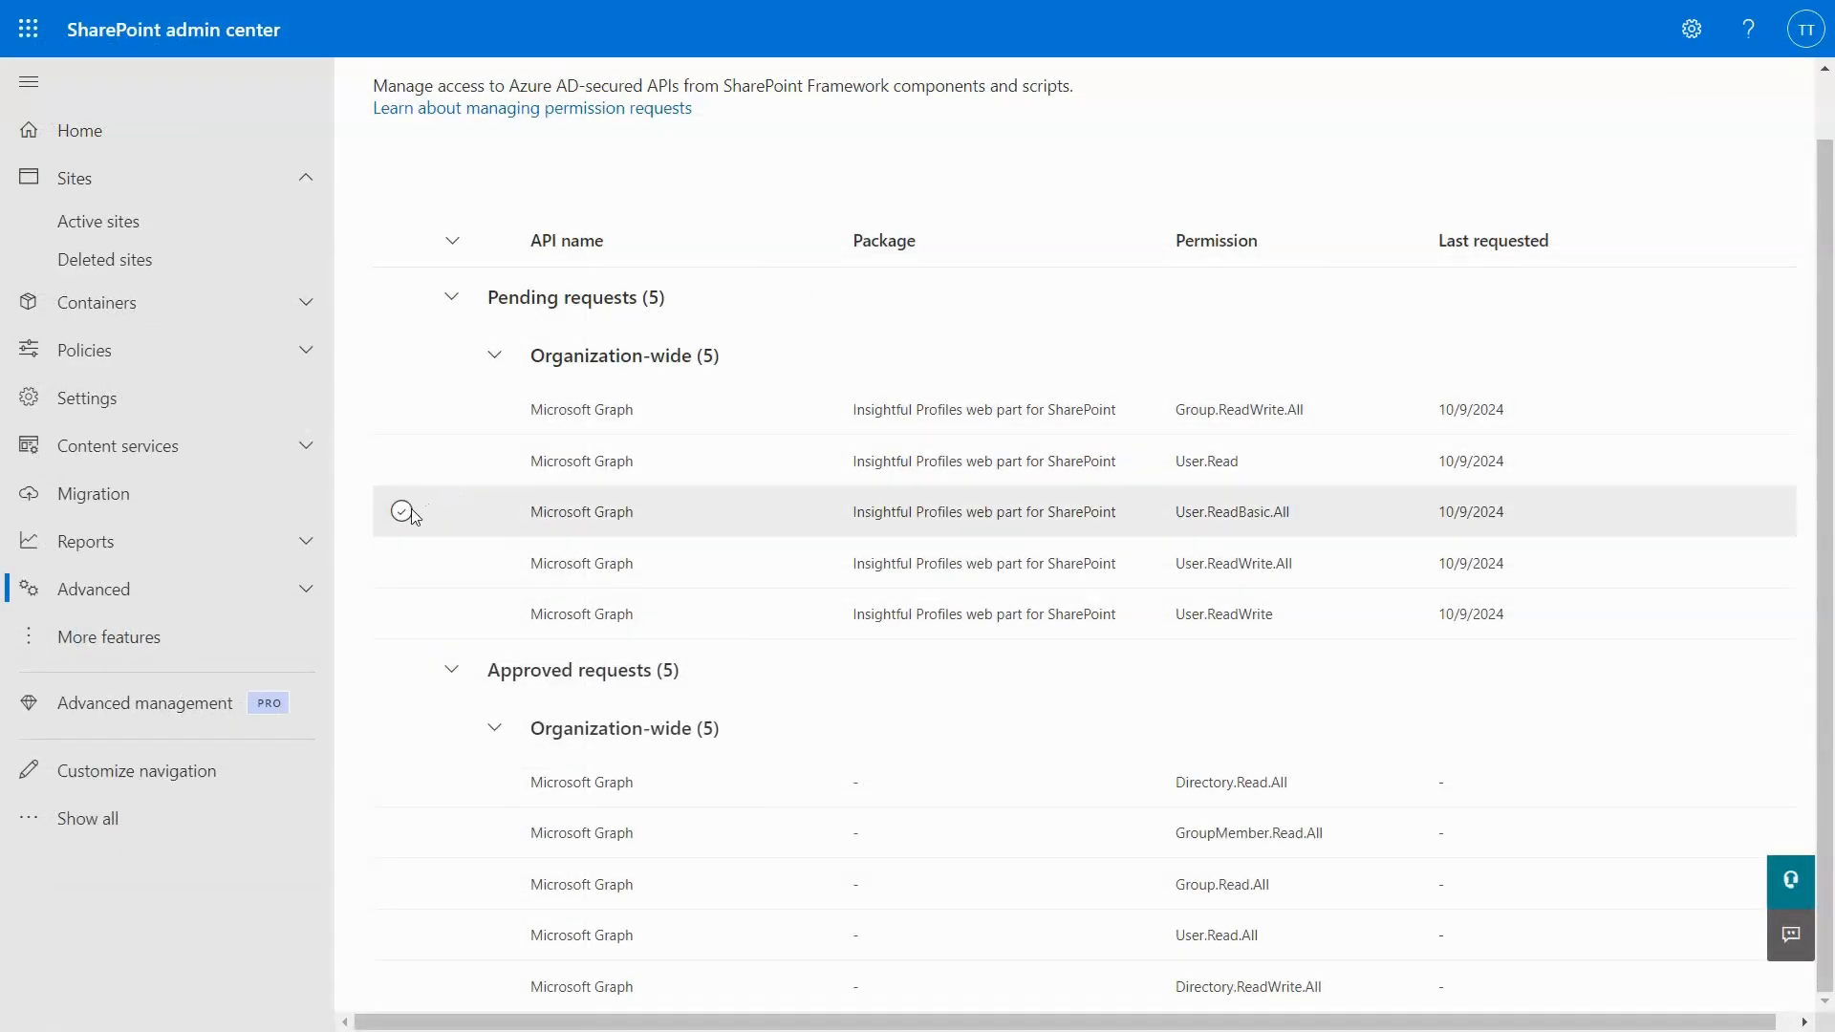
{"action": "left_click", "coordinate": [401, 512]}
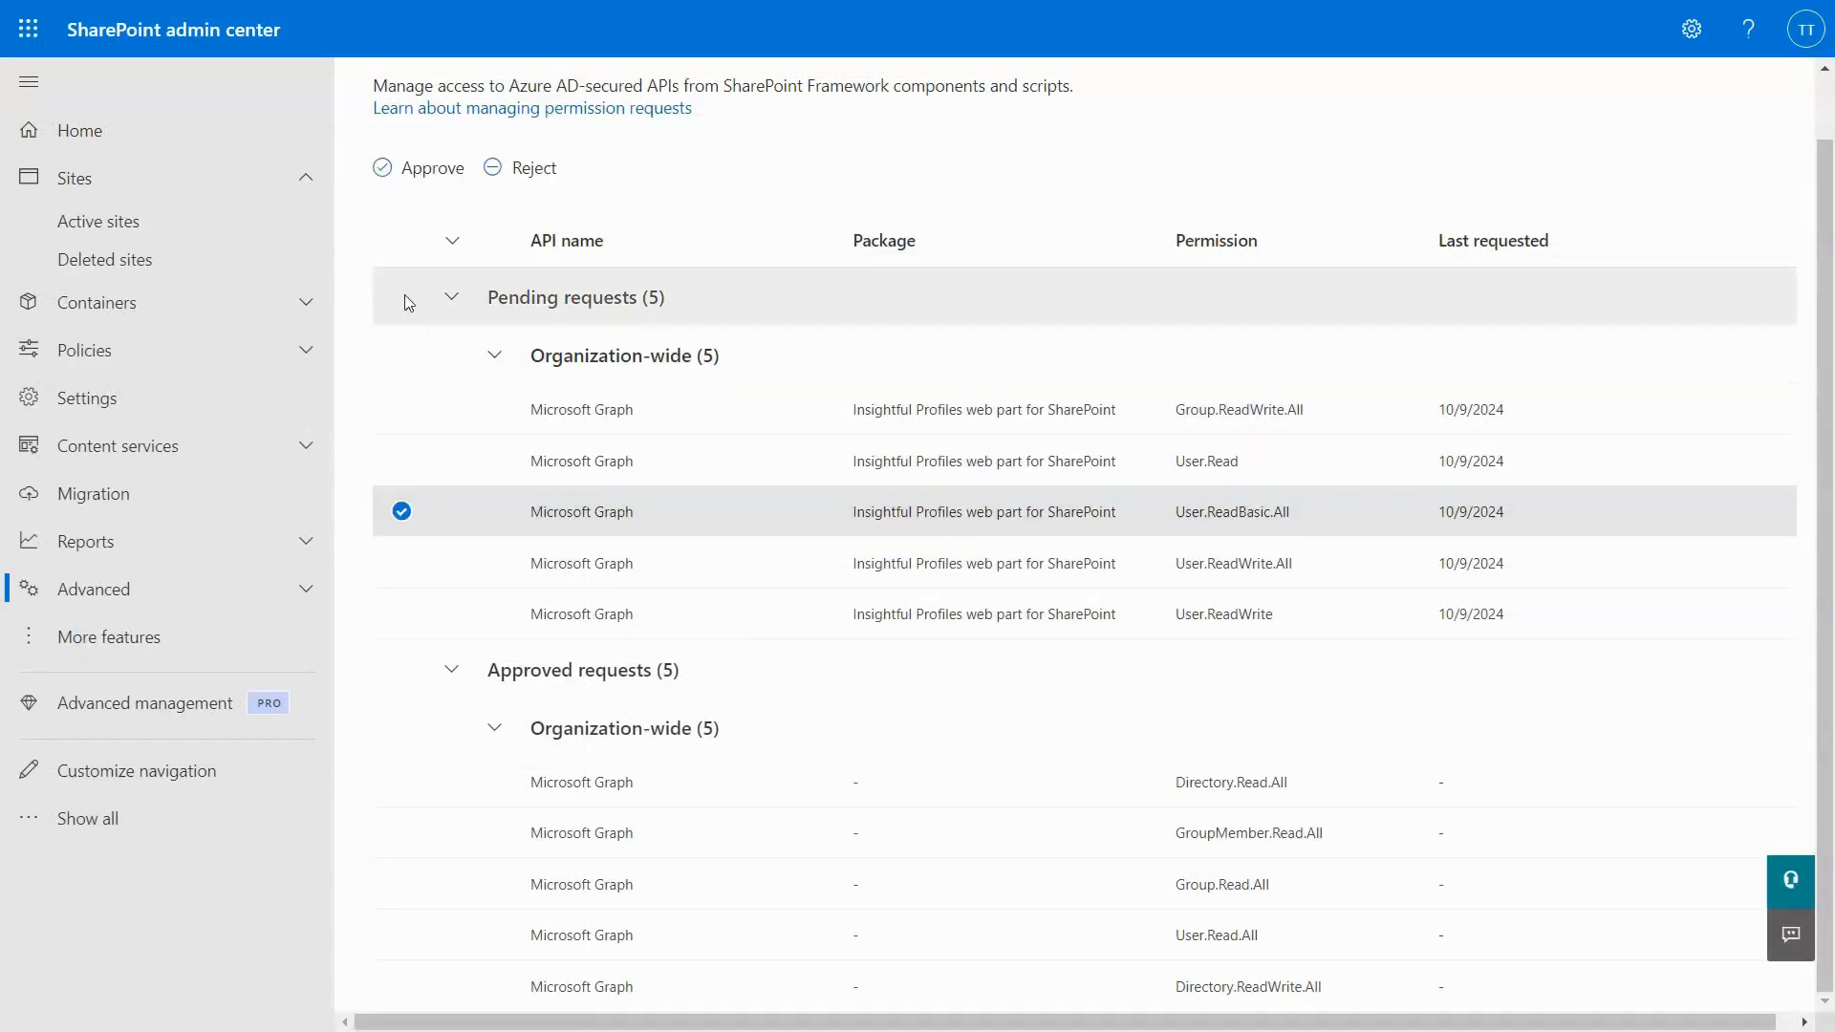
{"action": "left_click", "coordinate": [388, 172]}
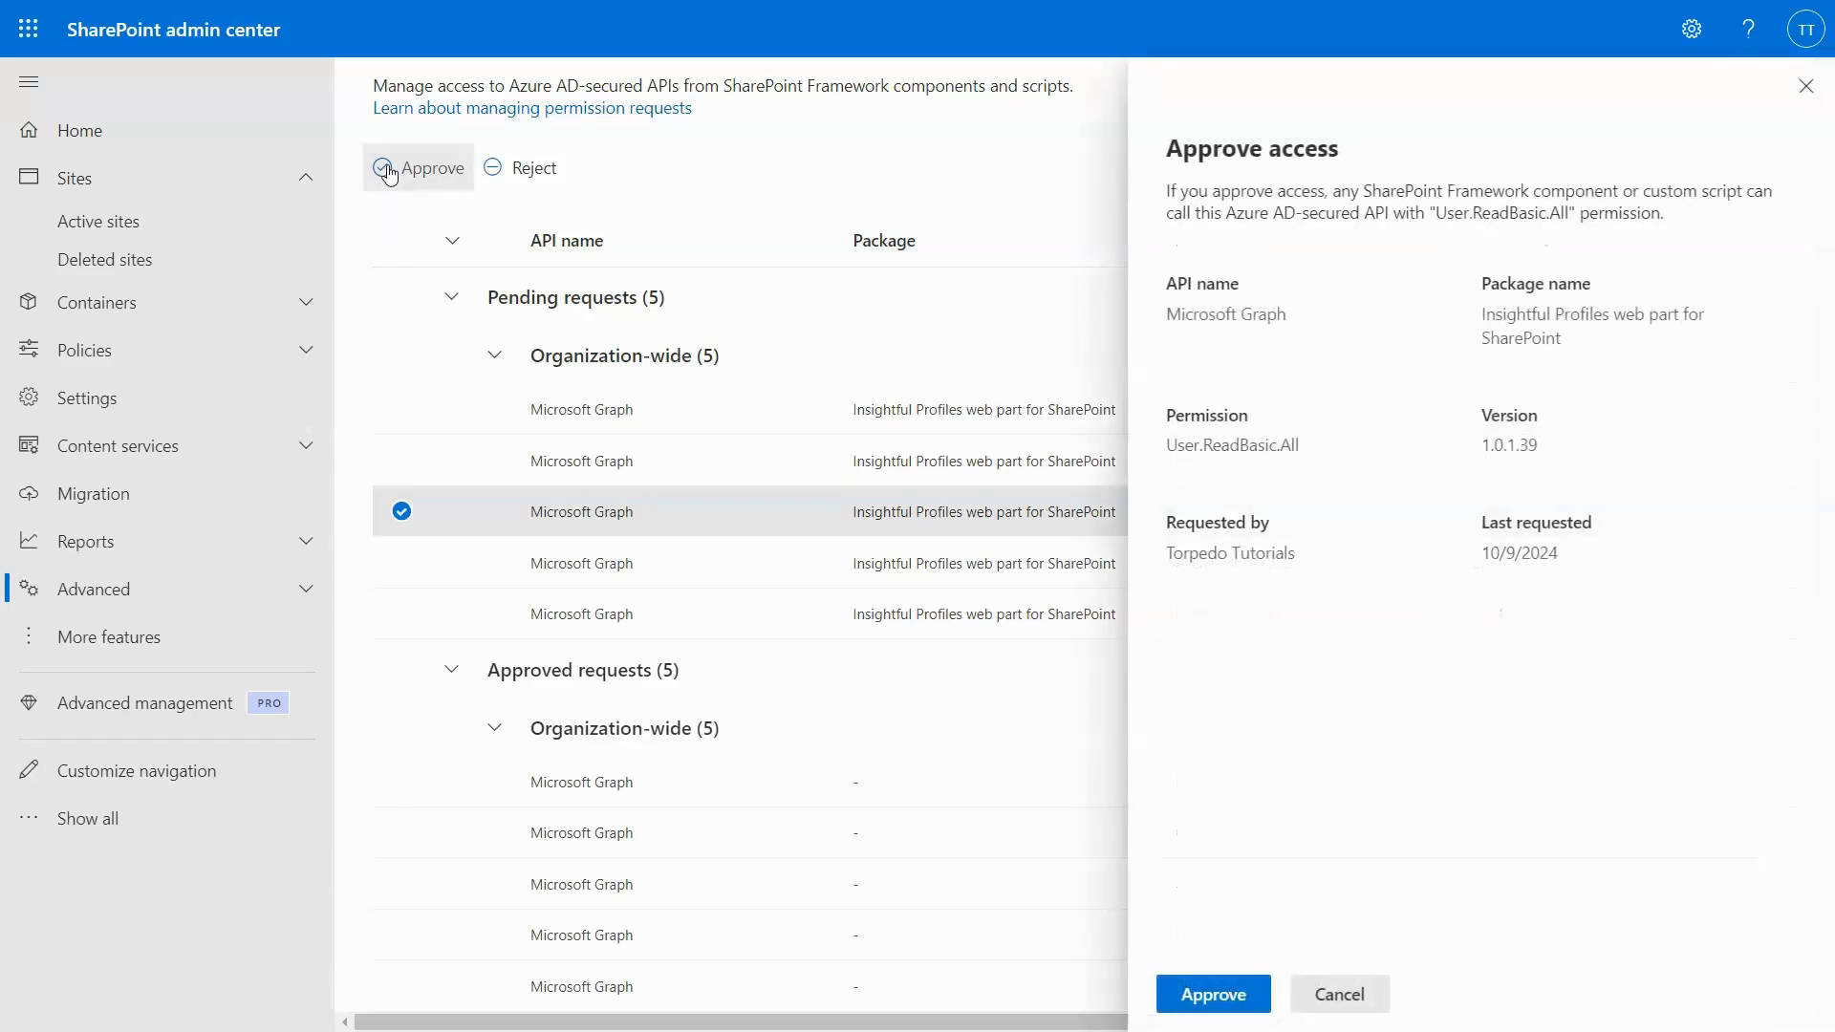
{"action": "left_click", "coordinate": [1211, 998]}
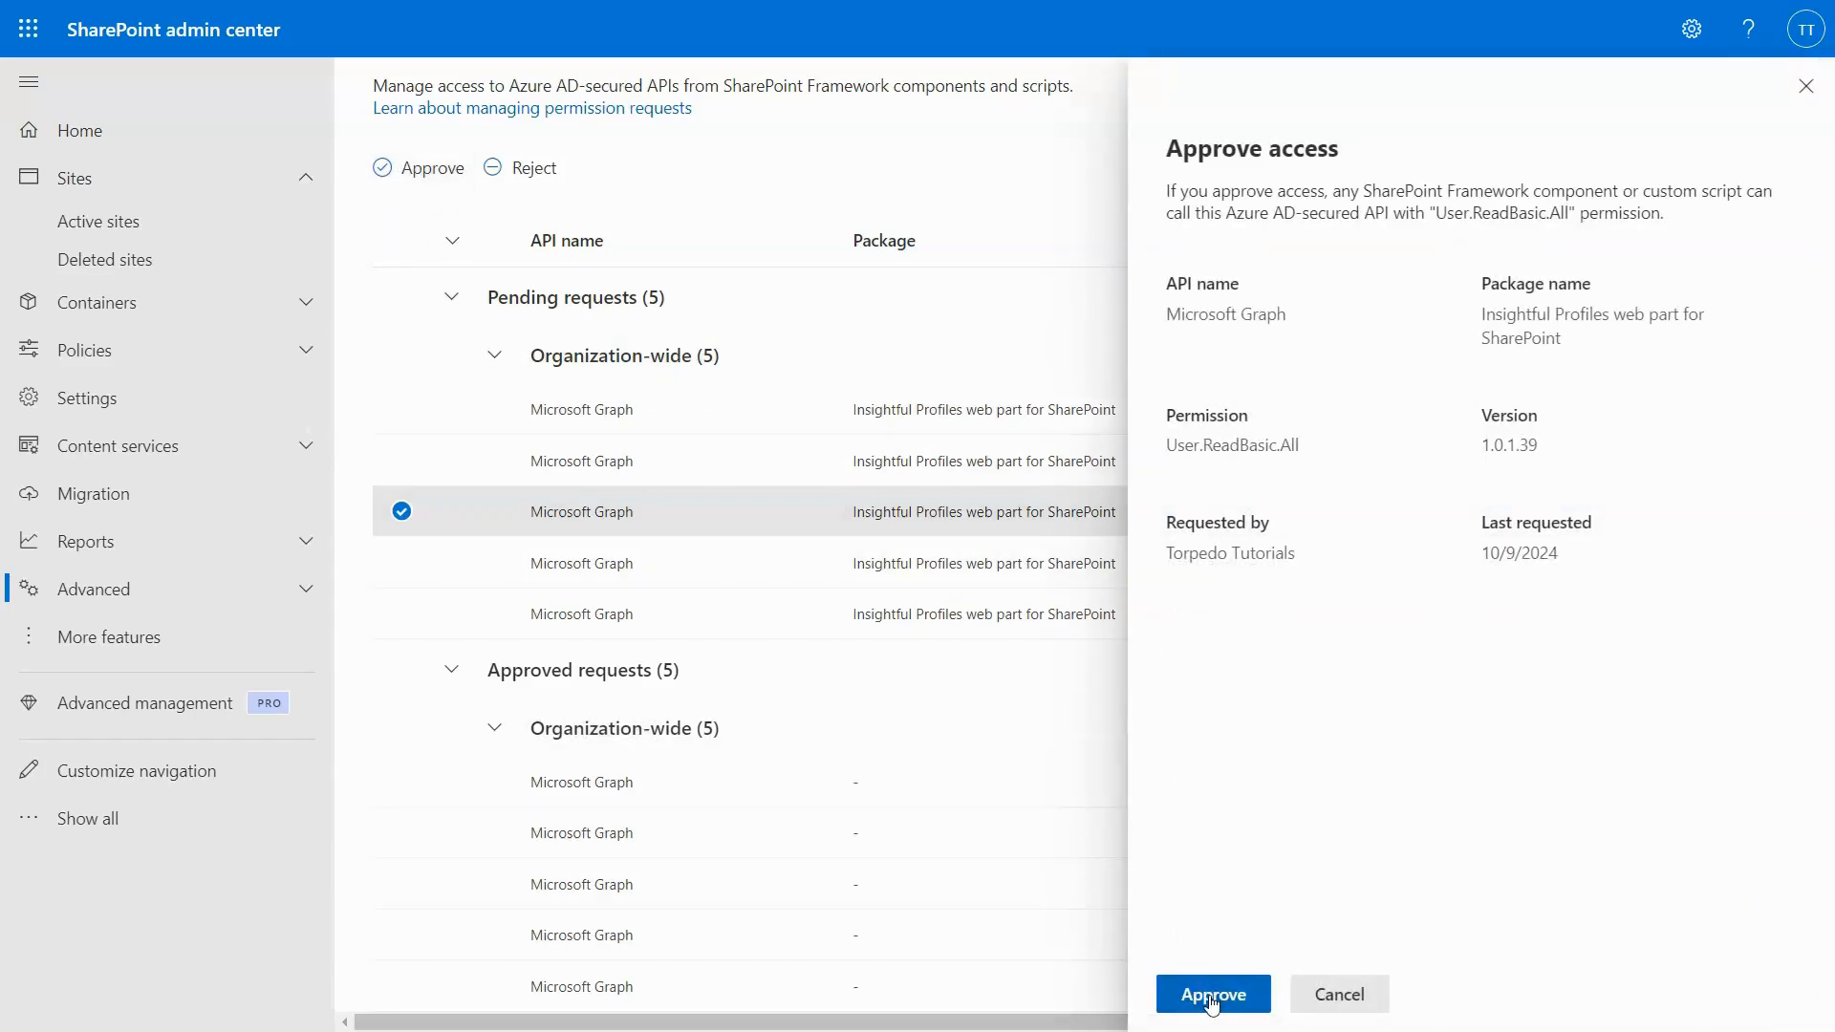